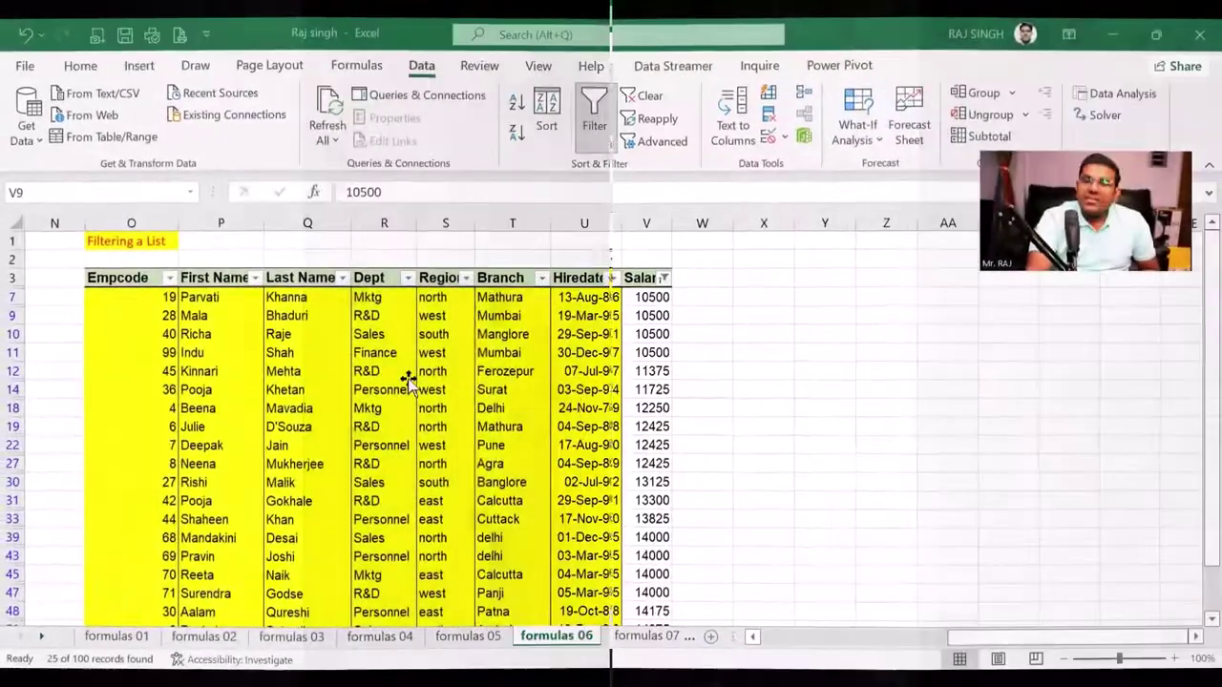
# Sort the salary-filtered employee list by Empcode from smallest to largest.
pyautogui.click(410, 373)
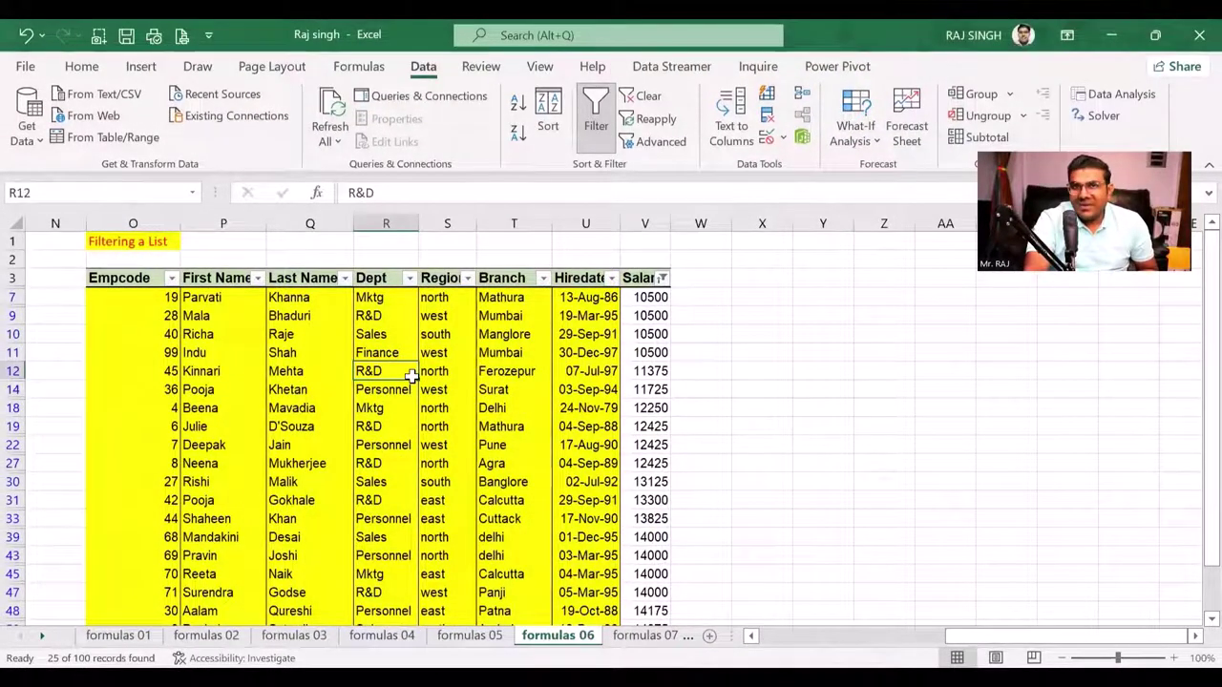
pyautogui.click(271, 371)
pyautogui.click(219, 350)
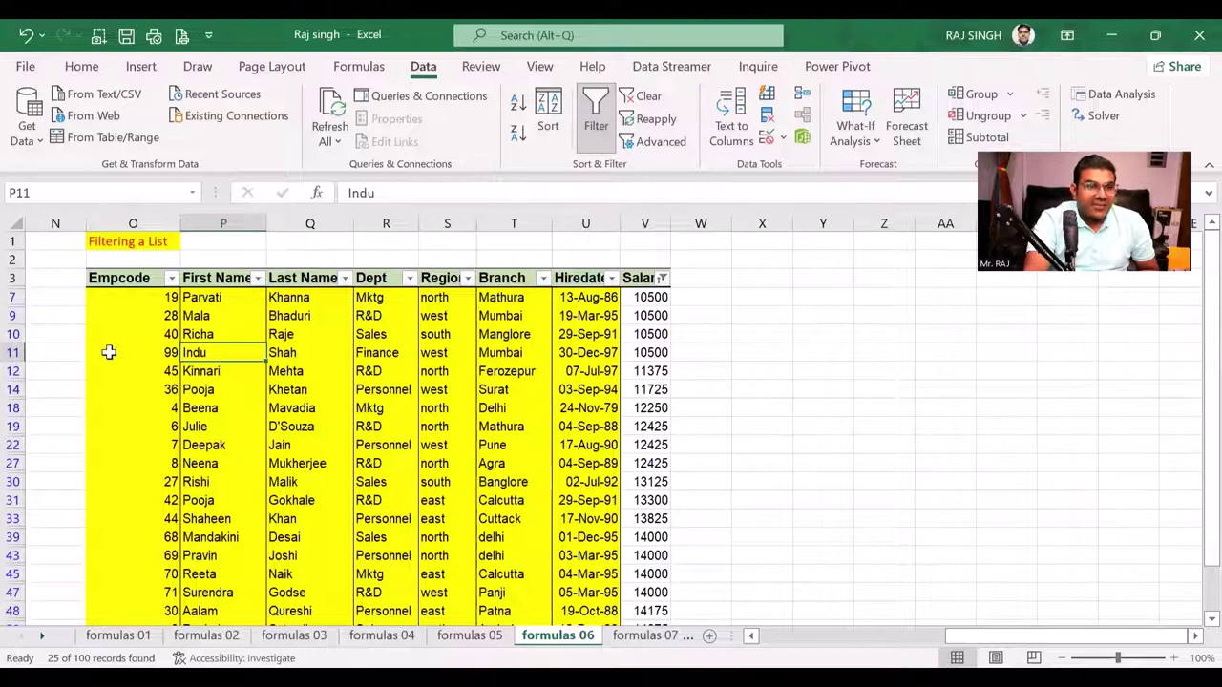
pyautogui.click(164, 353)
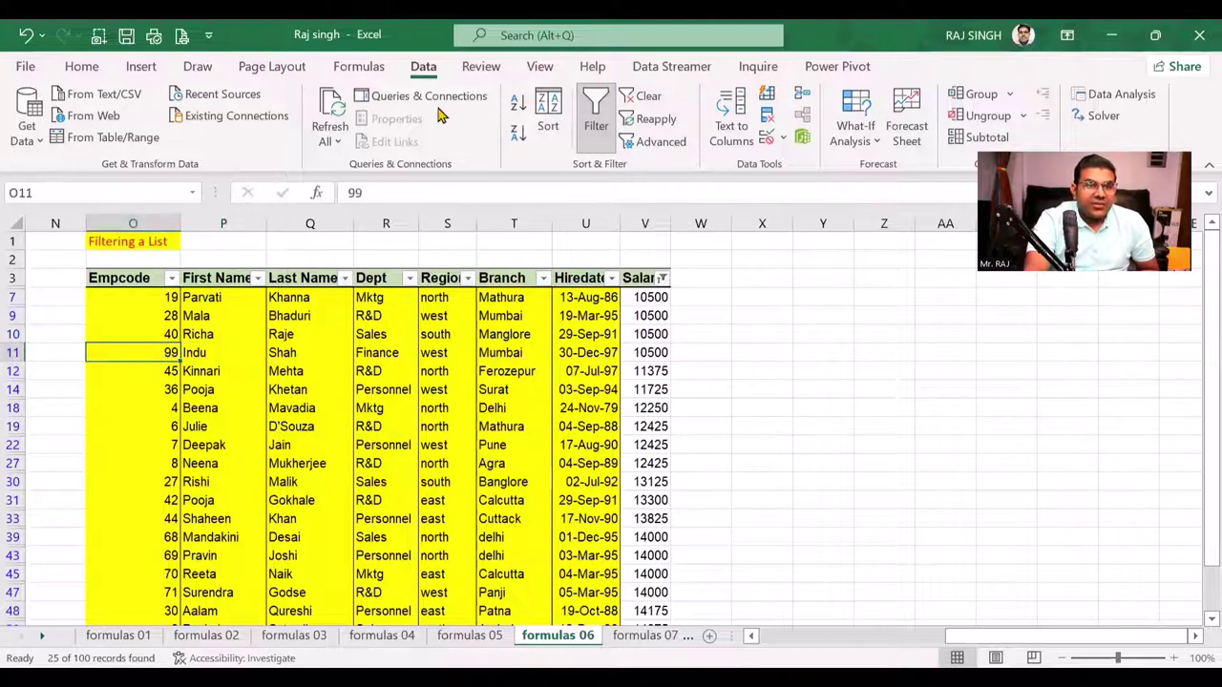
pyautogui.click(517, 102)
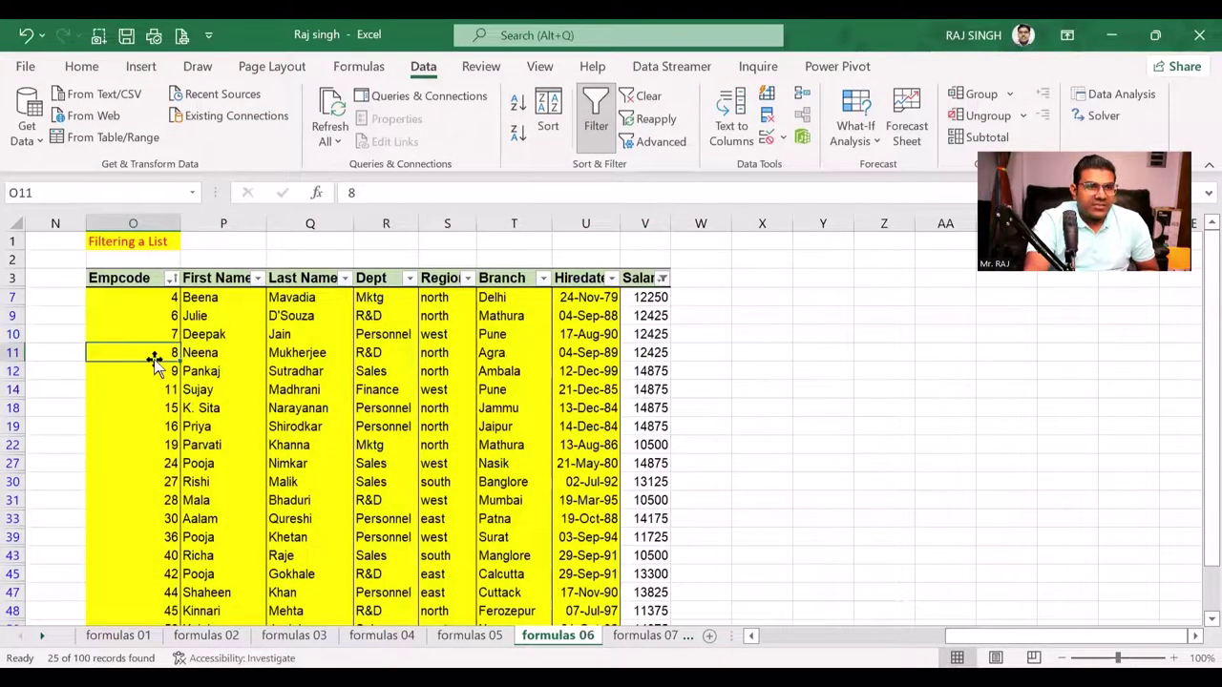
pyautogui.click(662, 278)
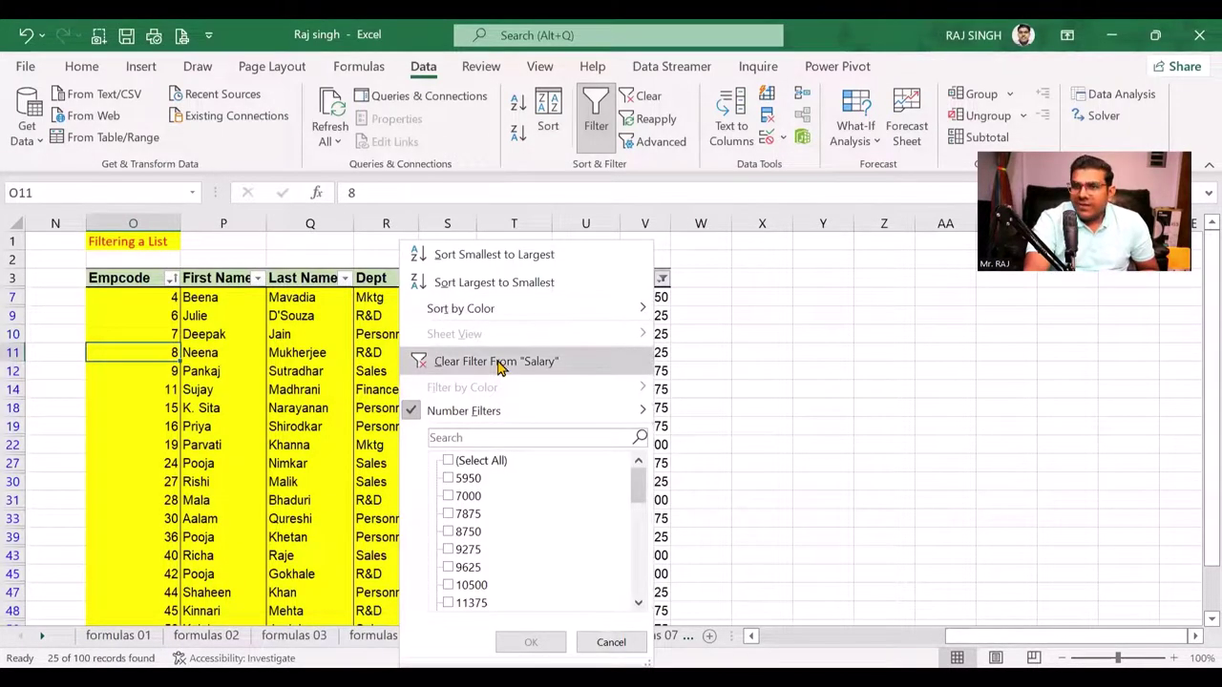
# Clear the Salary filter so all employee rows show again.
pyautogui.click(496, 362)
pyautogui.click(510, 391)
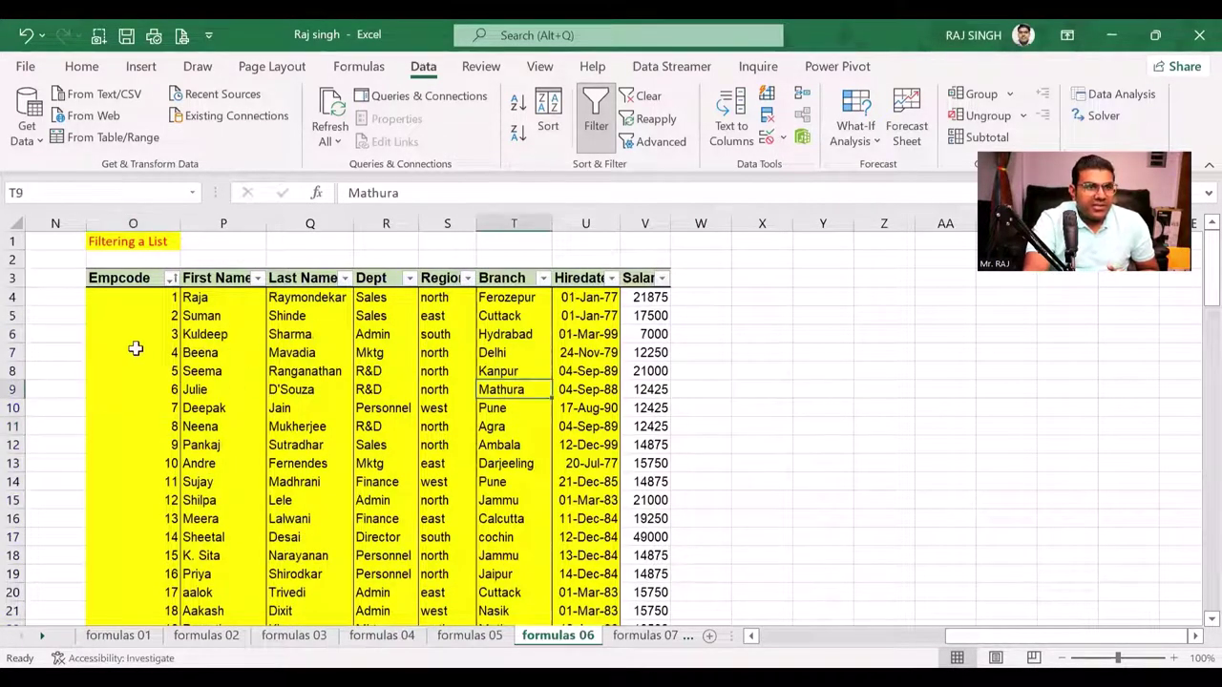
pyautogui.click(295, 349)
pyautogui.click(154, 350)
pyautogui.click(436, 372)
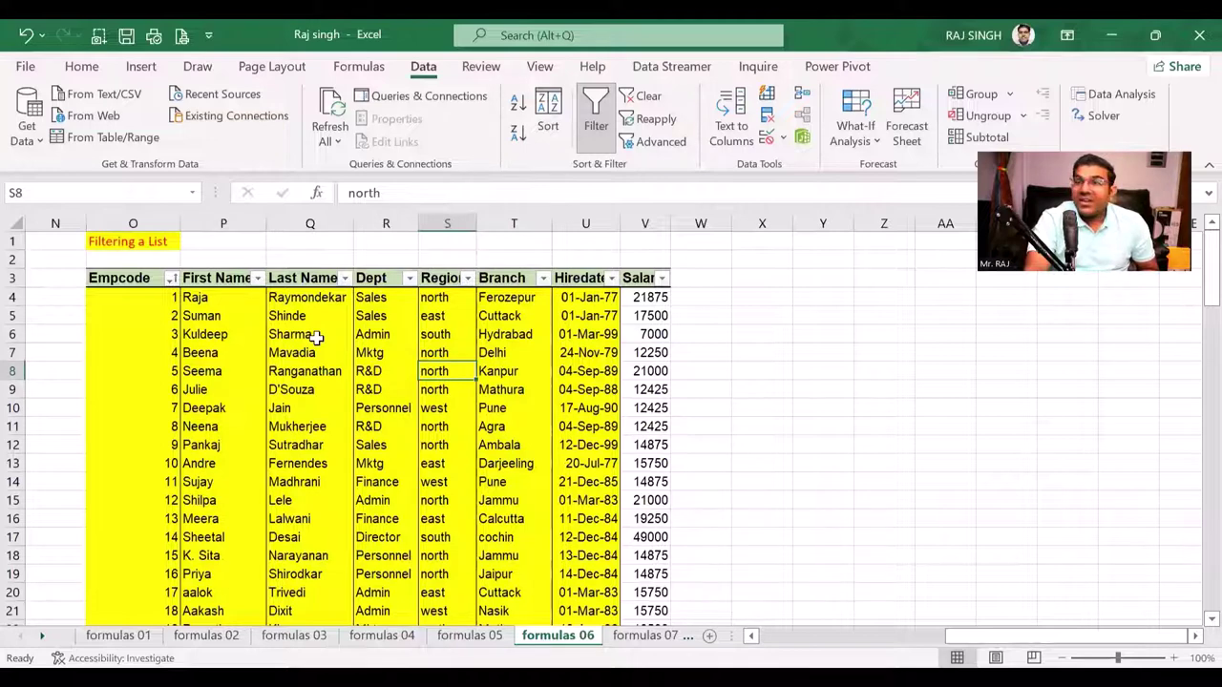
# Review the First Name entries, such as Raja and Julie, before filtering that column.
pyautogui.click(228, 286)
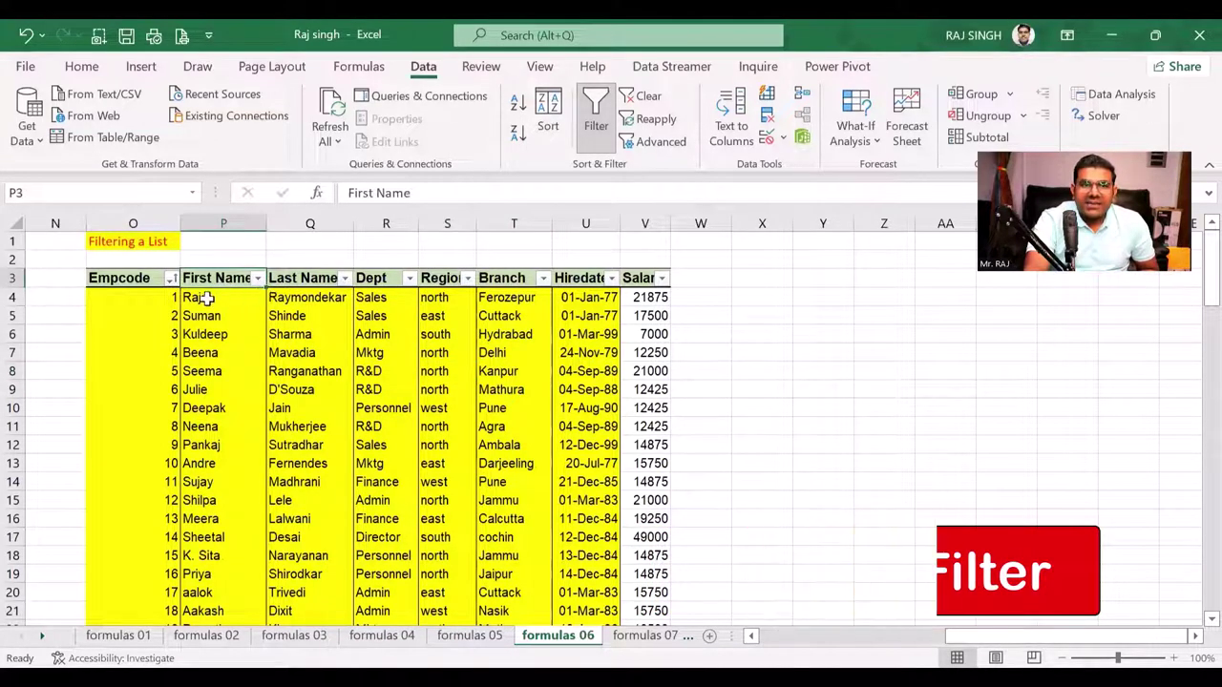
pyautogui.click(291, 297)
pyautogui.click(373, 298)
pyautogui.click(434, 297)
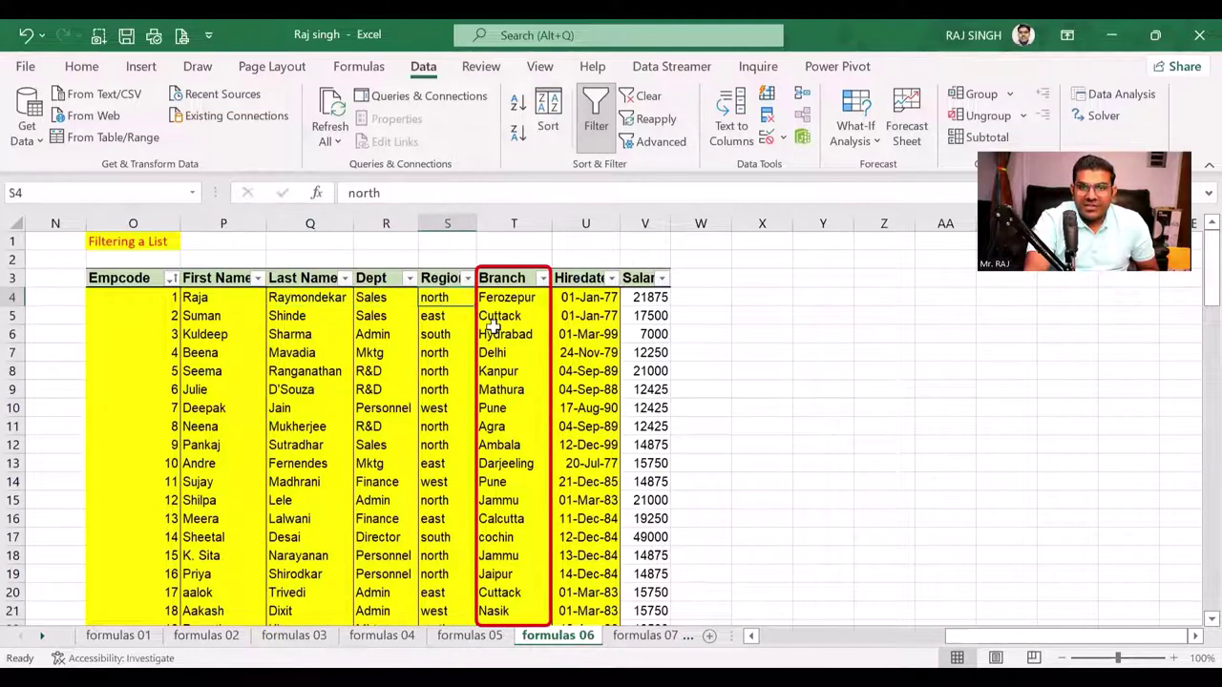
pyautogui.click(503, 334)
pyautogui.click(200, 298)
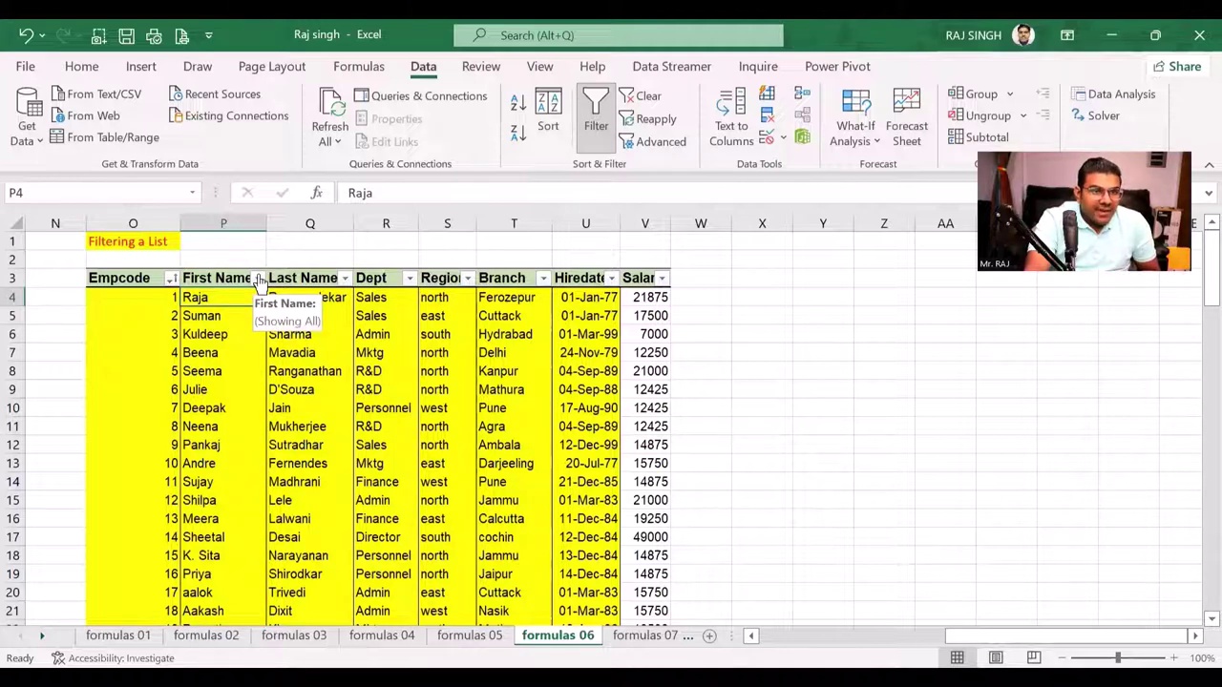
pyautogui.click(212, 384)
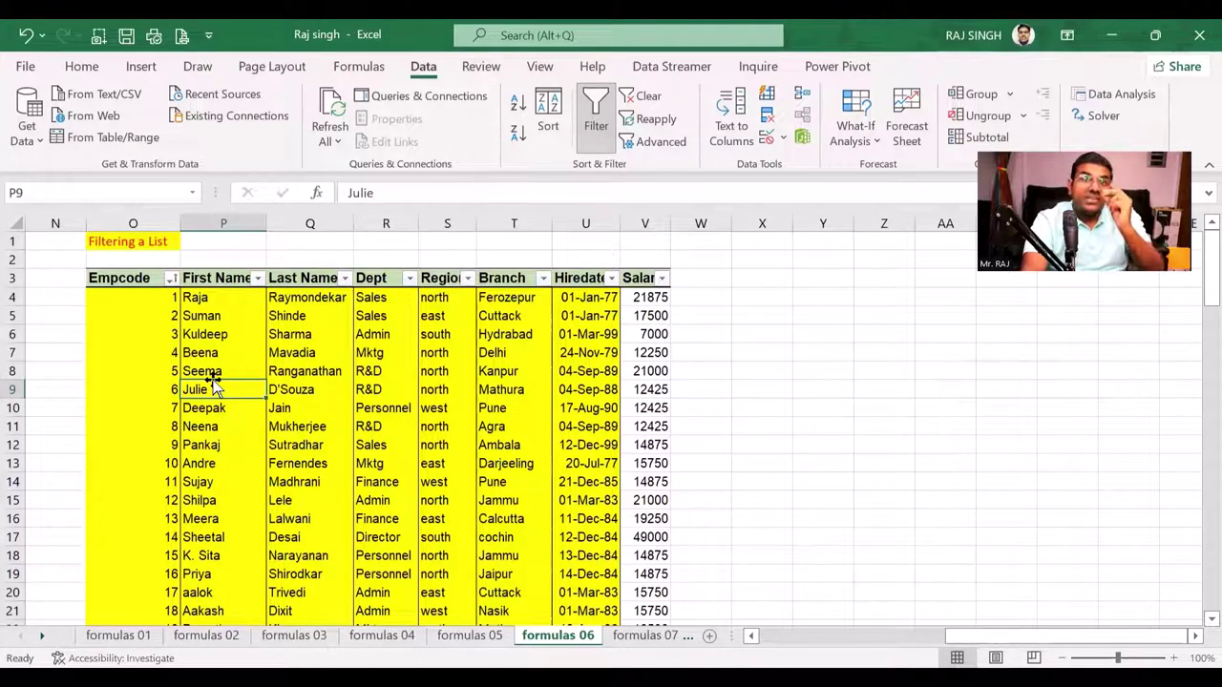
pyautogui.click(256, 279)
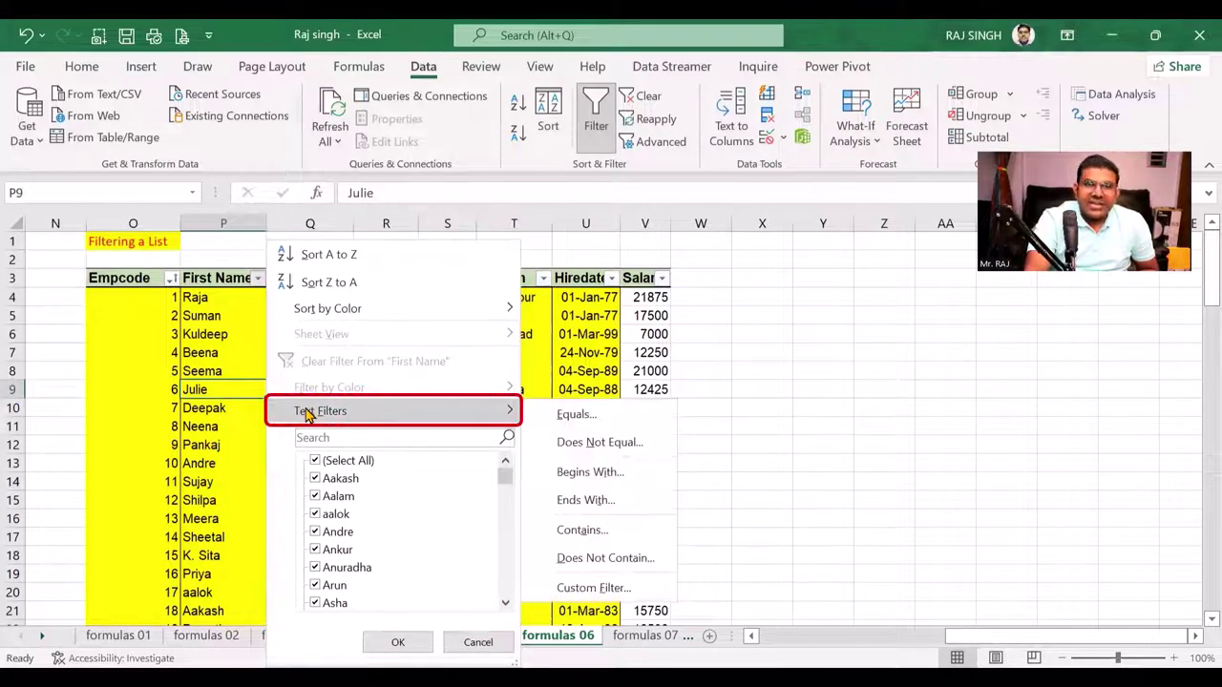
pyautogui.moveTo(320, 410)
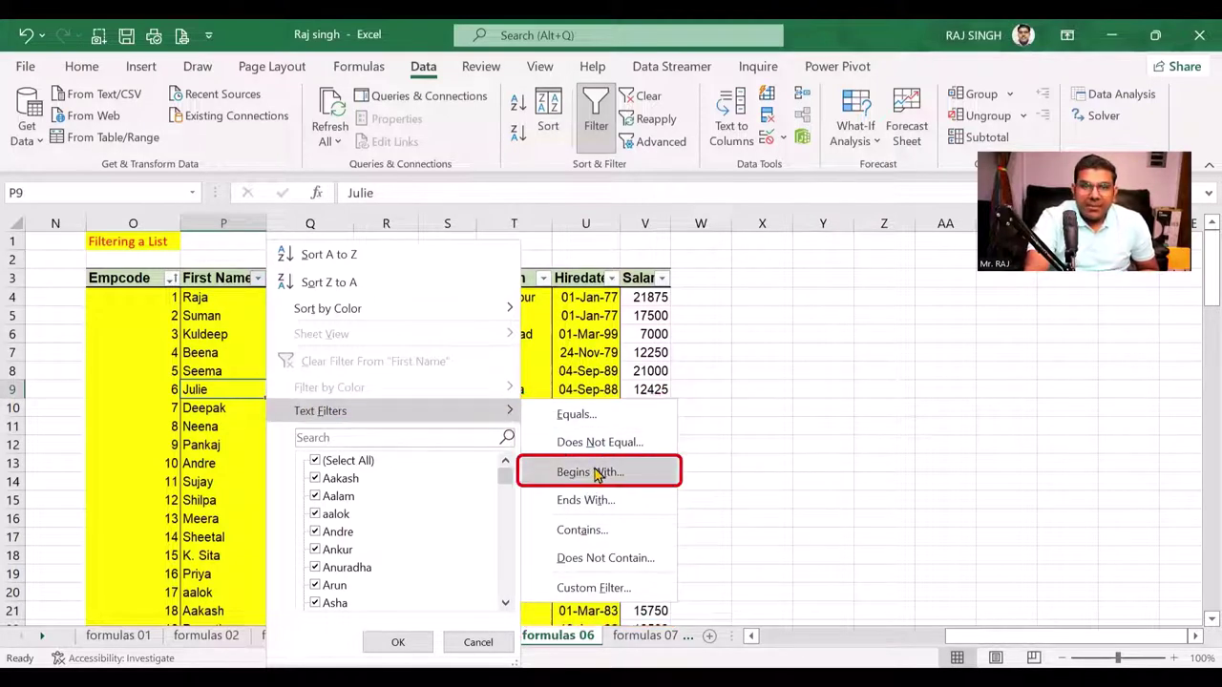
# Filter First Name to names beginning with 'a', leaving 8 of 100 records.
pyautogui.click(594, 474)
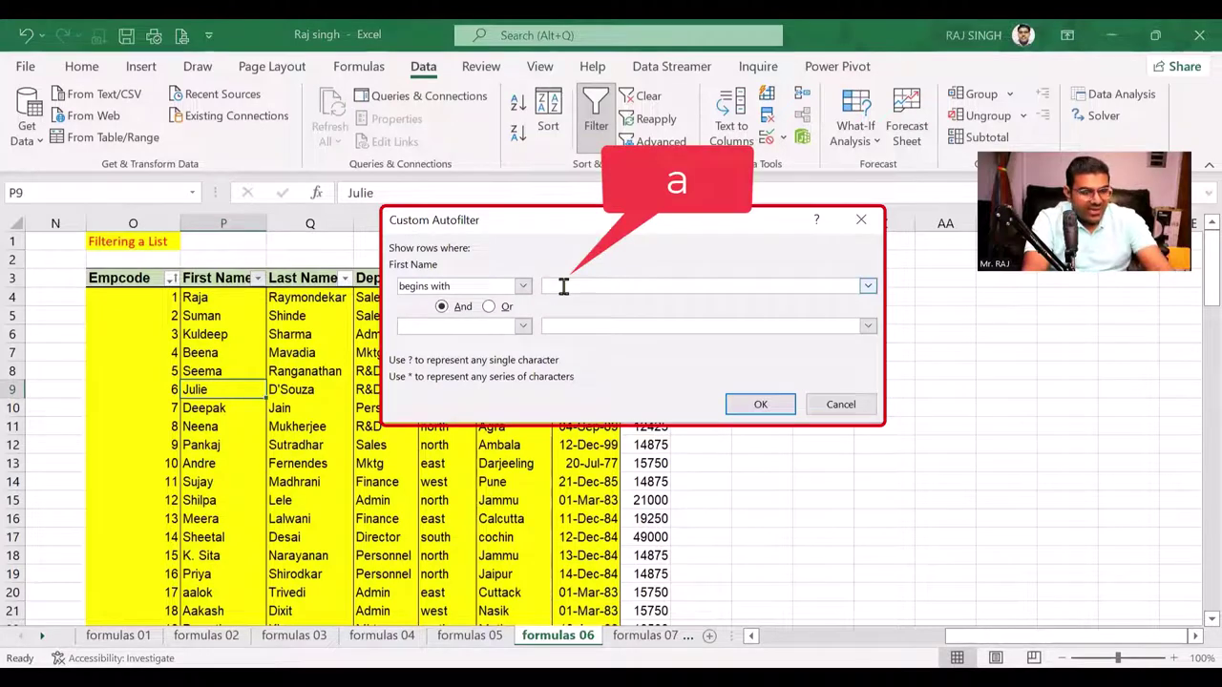
pyautogui.write('a')
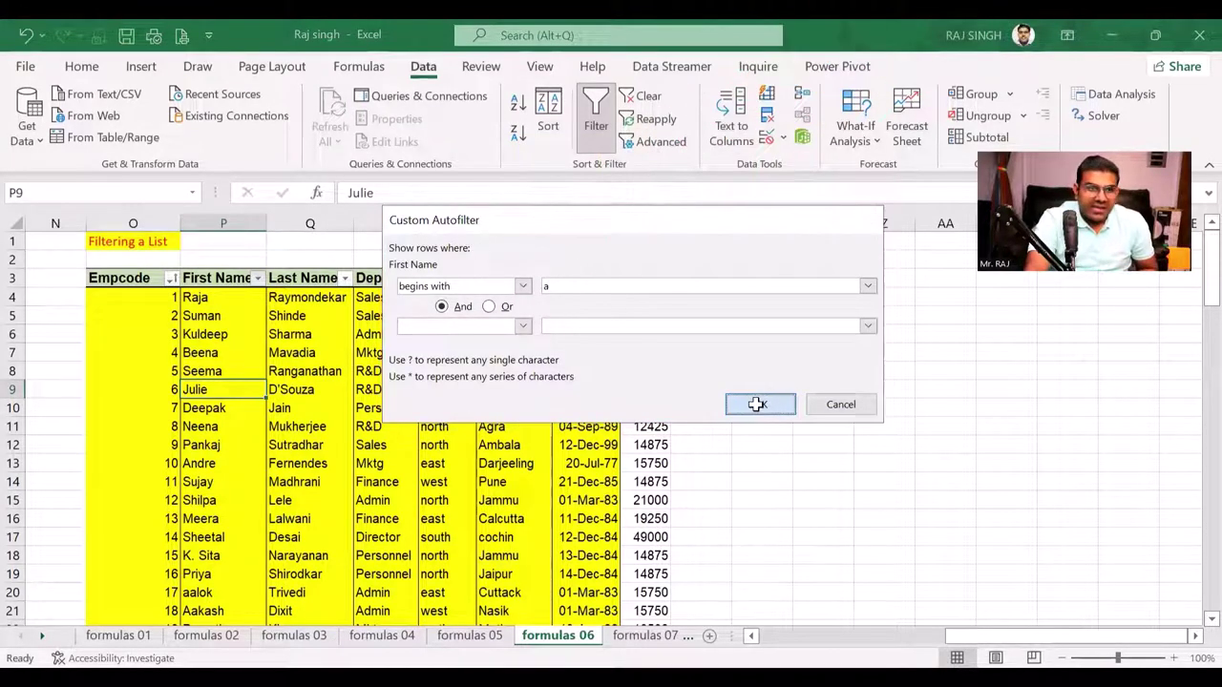
pyautogui.click(756, 404)
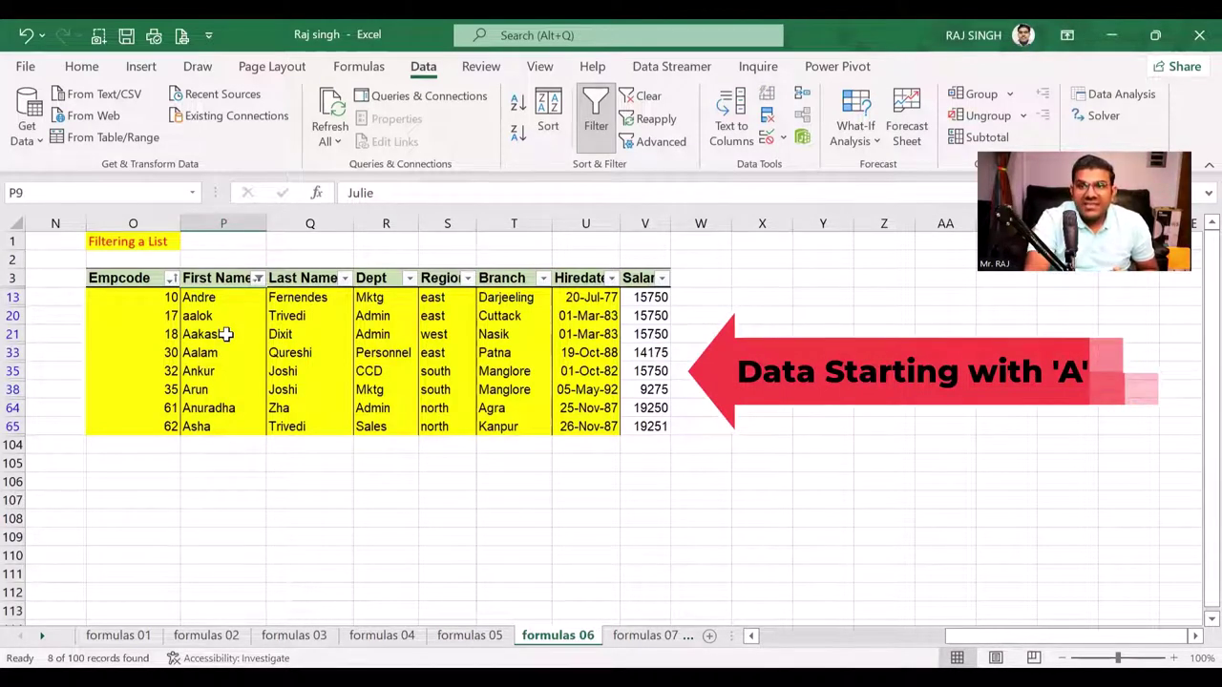
pyautogui.click(257, 279)
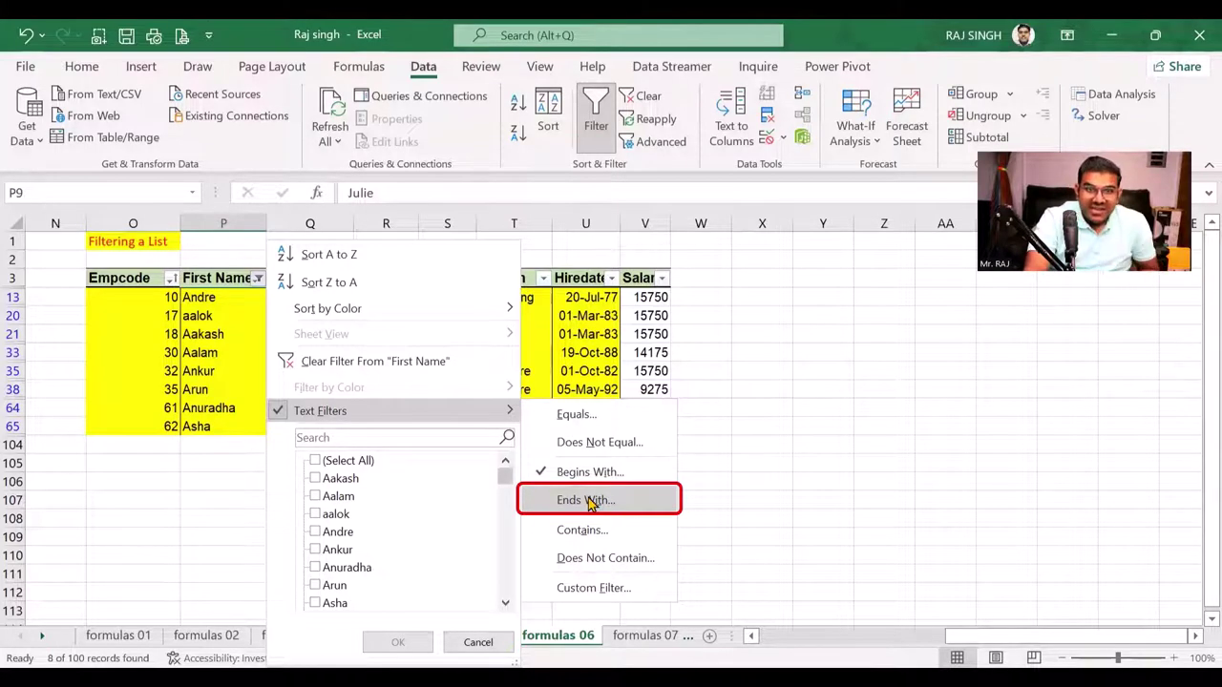
# Filter First Name to names ending with 'a', showing 42 of 100 records.
pyautogui.click(590, 503)
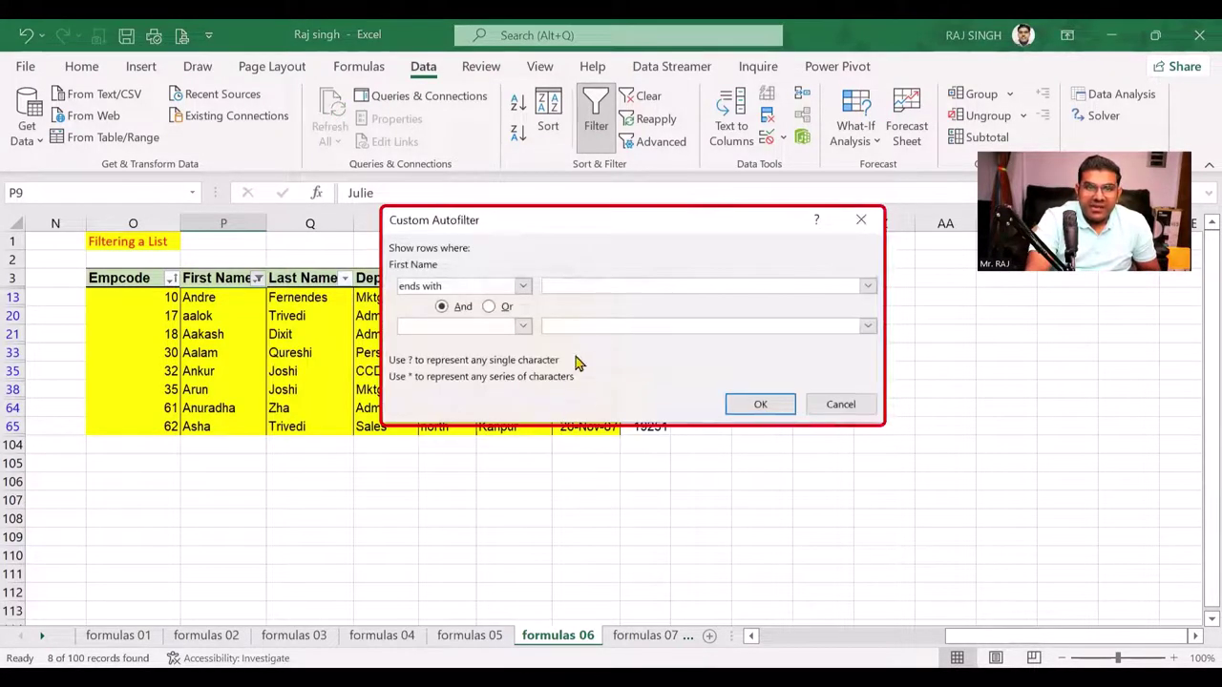
pyautogui.write('a')
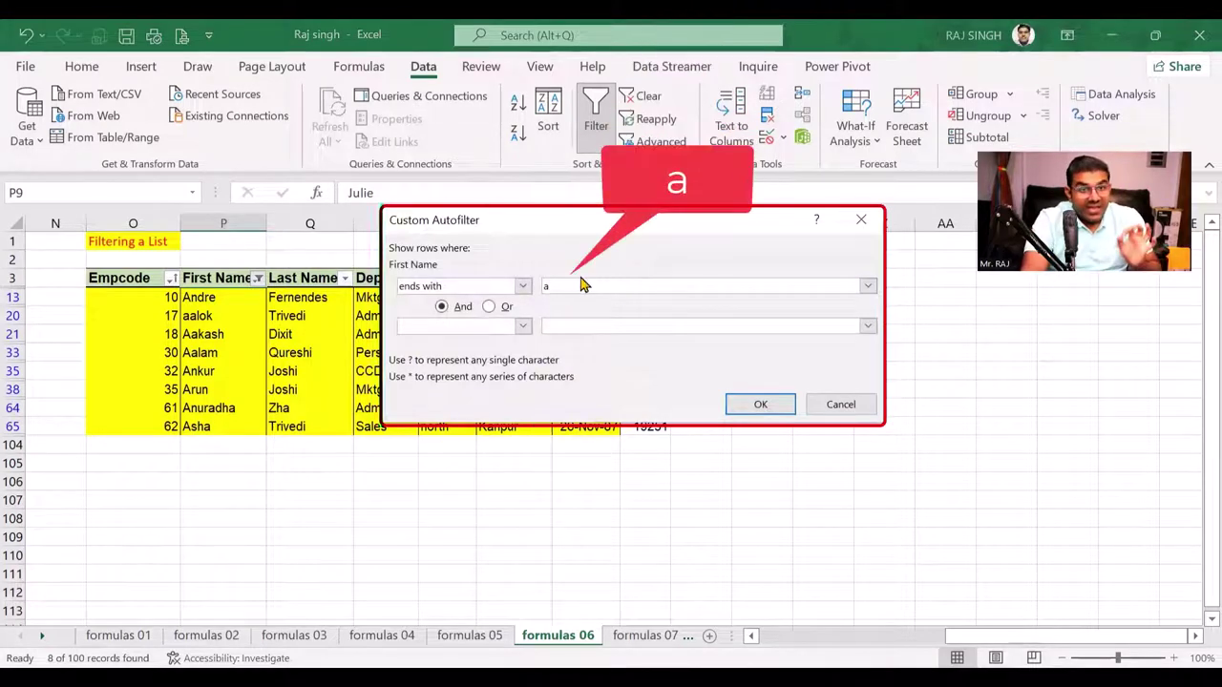
pyautogui.click(759, 404)
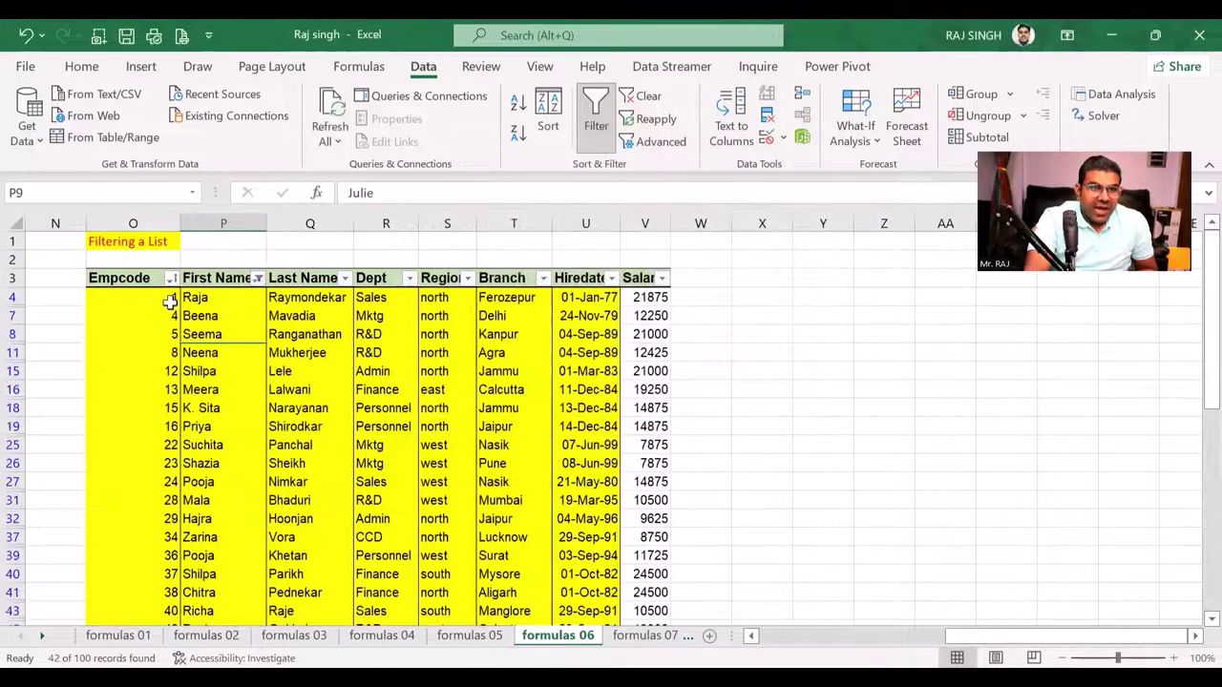
pyautogui.moveTo(221, 315); pyautogui.dragTo(233, 532)
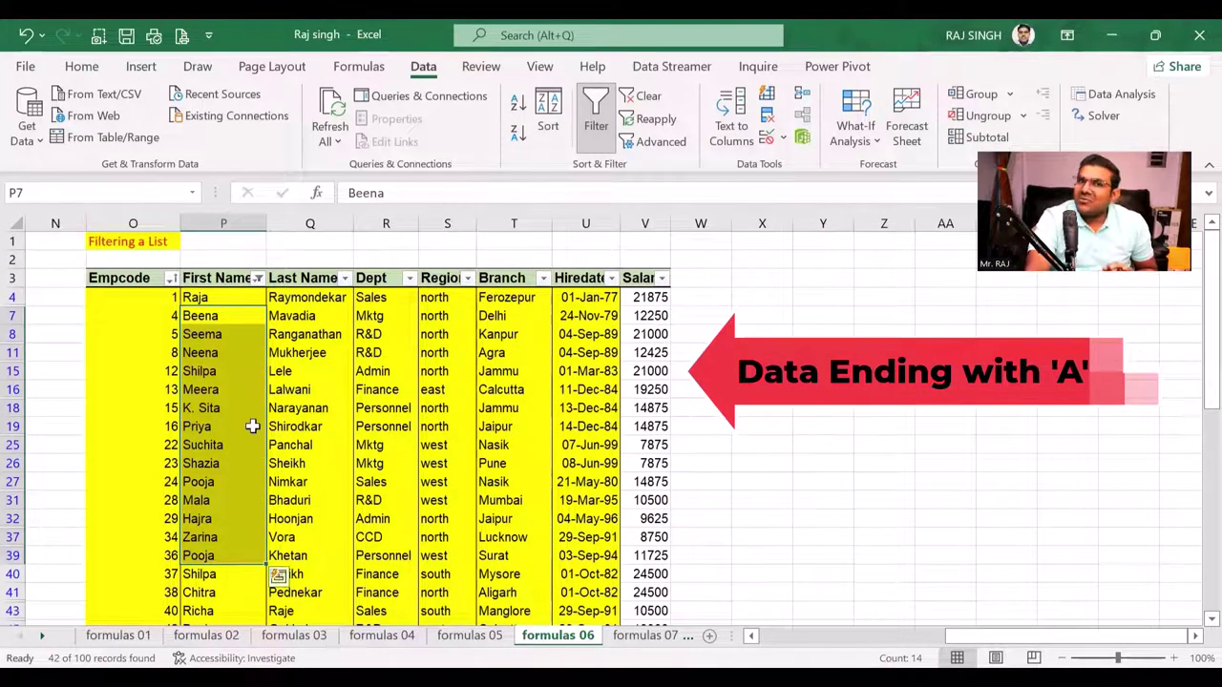
pyautogui.click(259, 277)
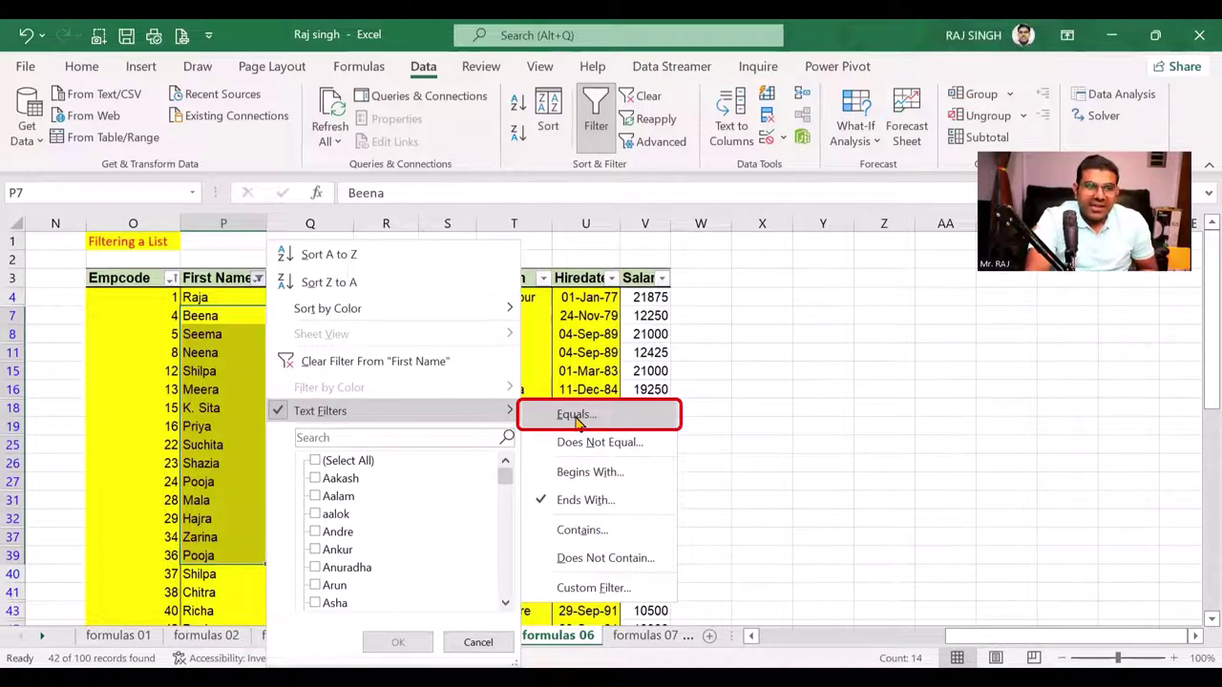
# Filter First Name to equal 'raja', leaving only Empcode 1, Raja.
pyautogui.click(577, 418)
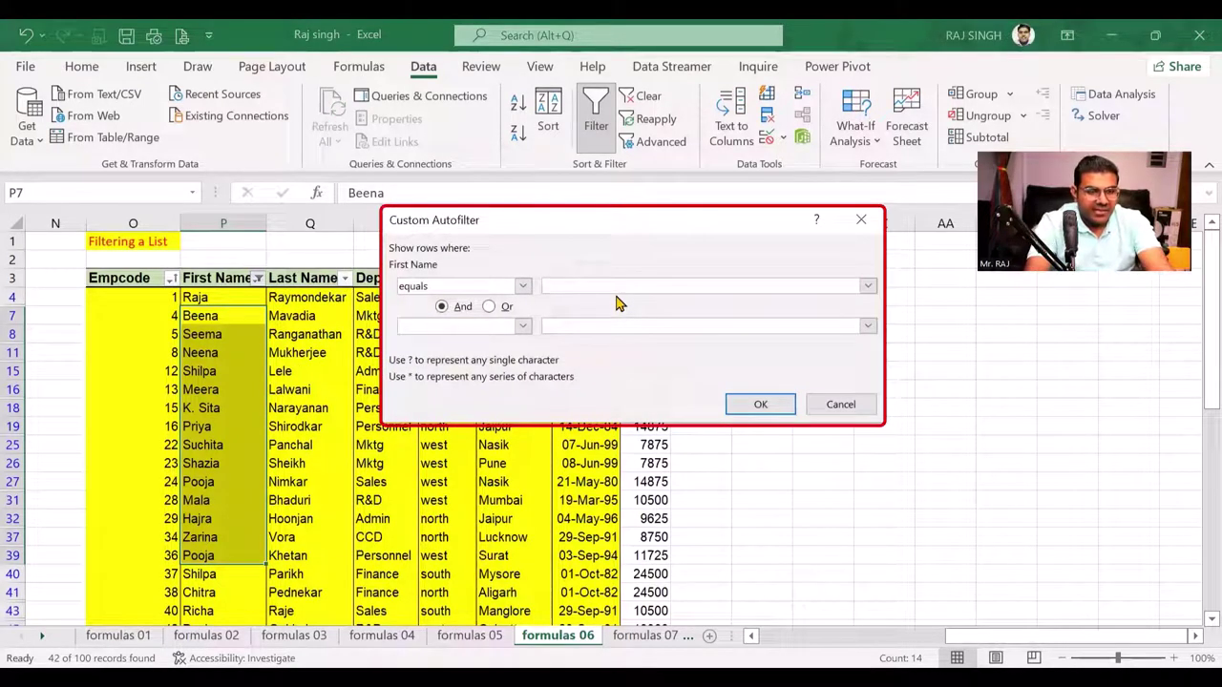
pyautogui.write('rajaja')
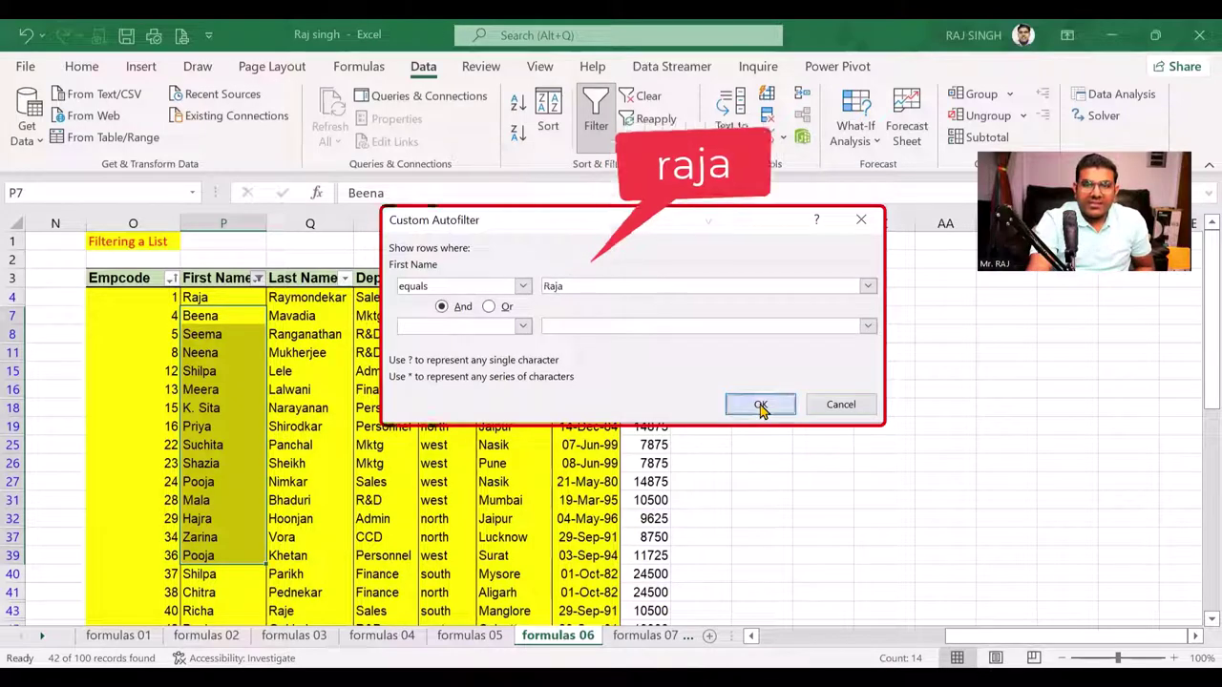
pyautogui.click(760, 404)
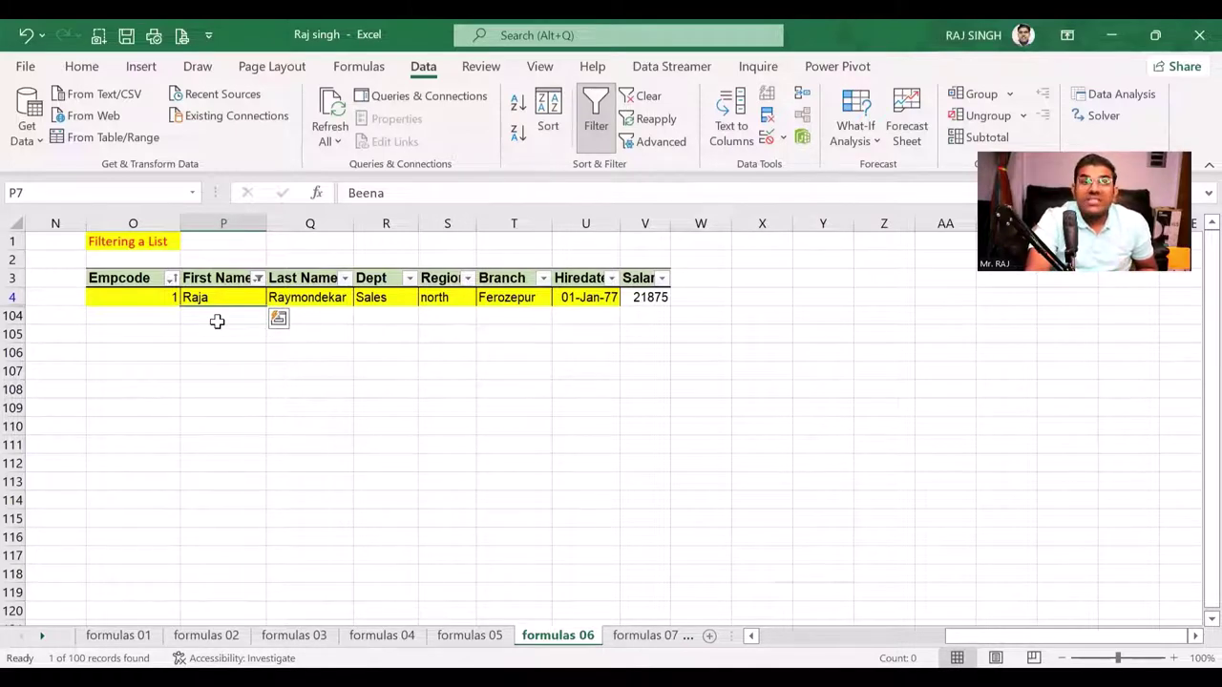
# Clear the First Name filter so all employees appear again.
pyautogui.click(258, 278)
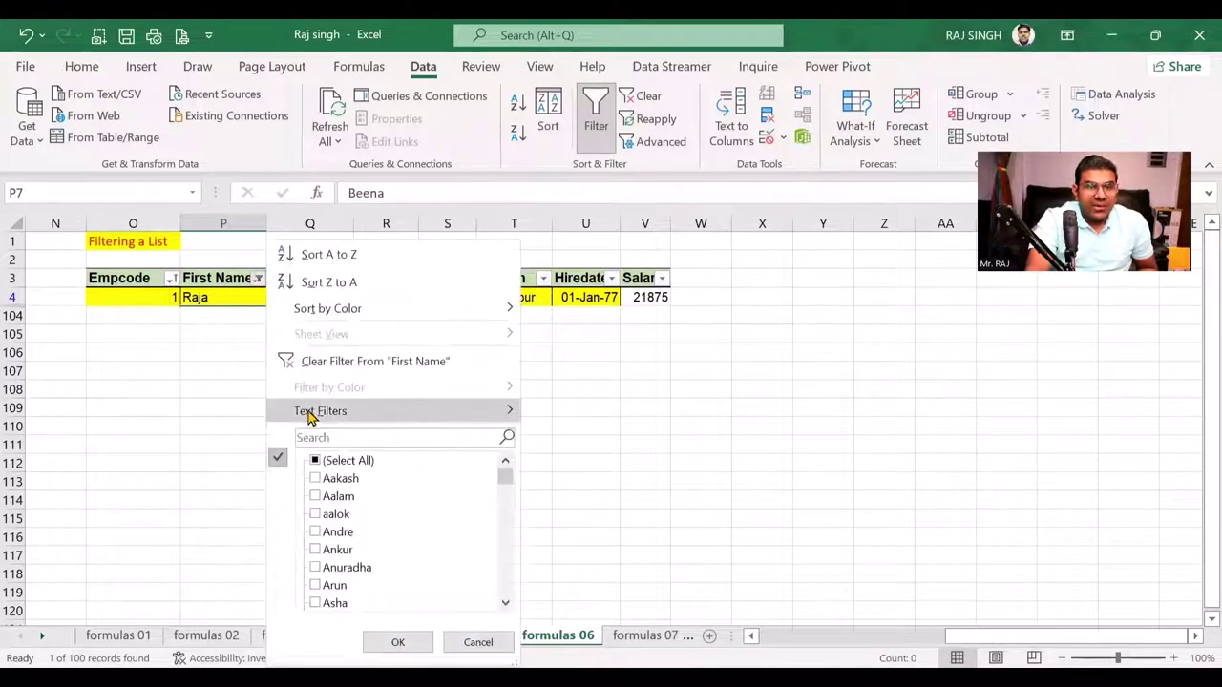
pyautogui.click(380, 363)
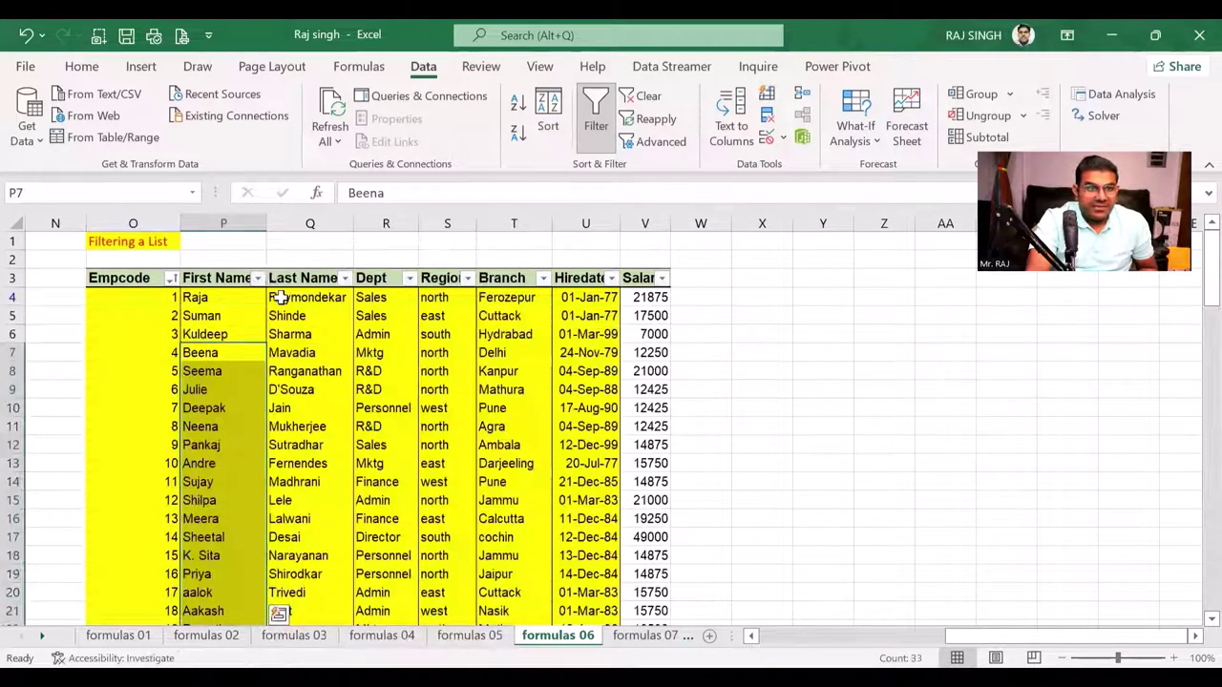
pyautogui.click(258, 277)
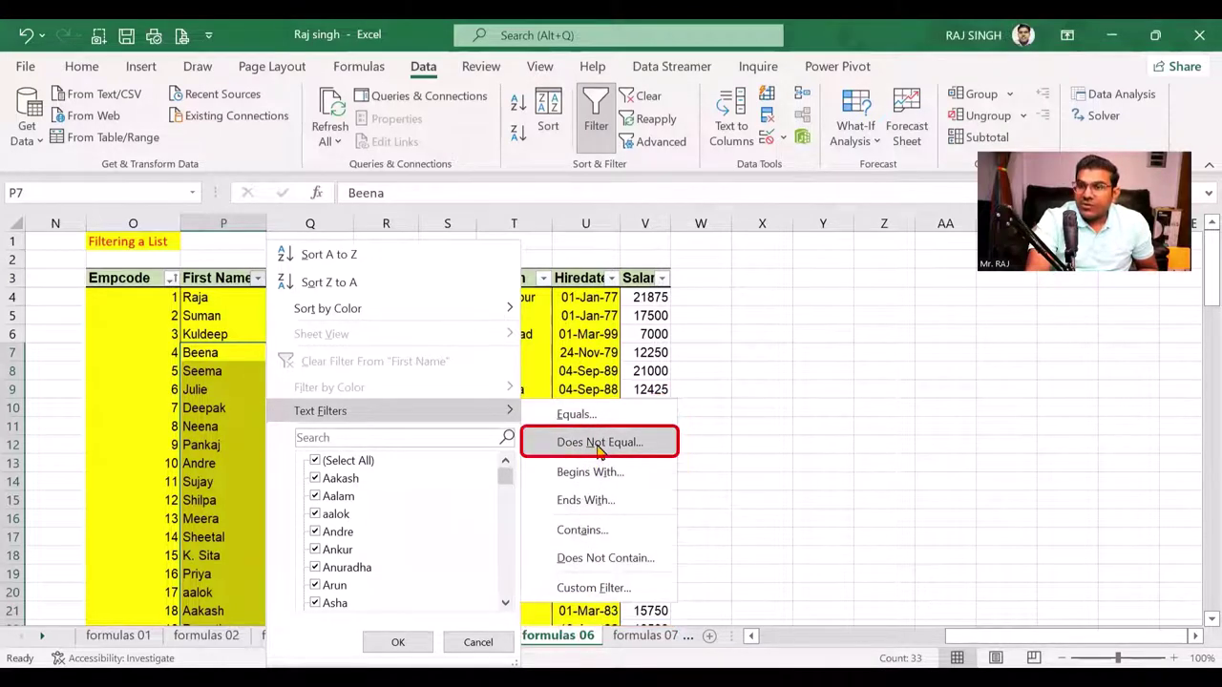
# Start a Does Not Equal filter on First Name, then cancel it unapplied.
pyautogui.click(604, 444)
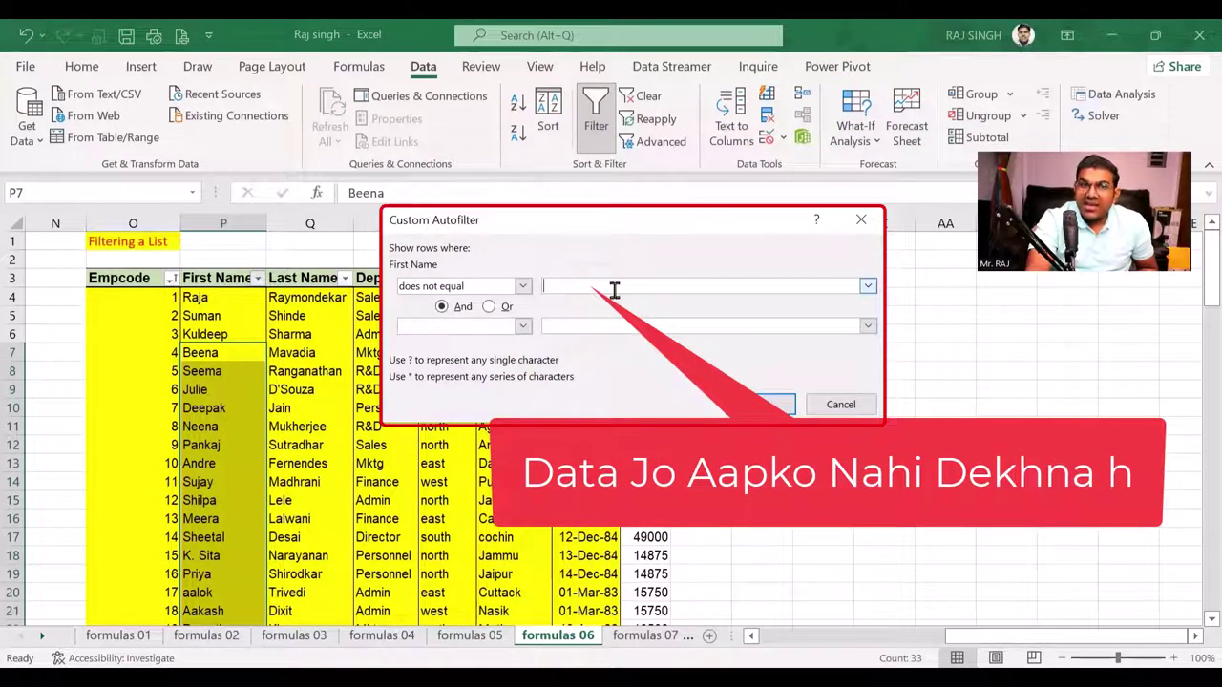
pyautogui.click(835, 404)
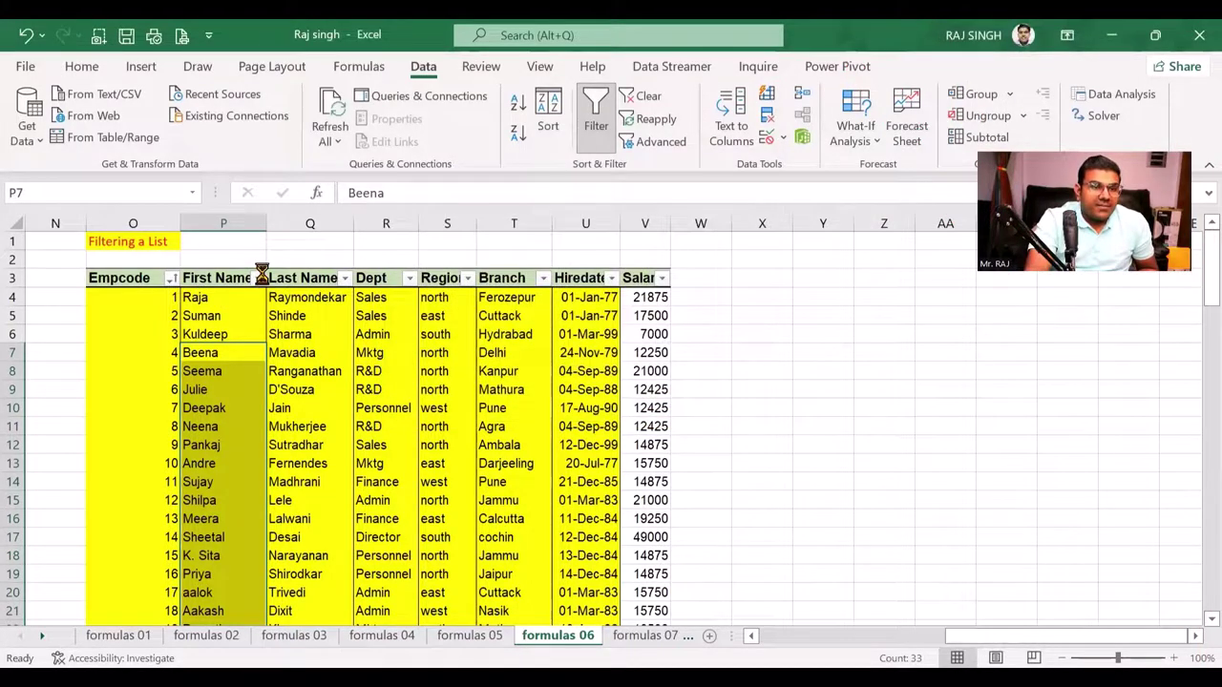
pyautogui.click(259, 278)
pyautogui.moveTo(320, 411)
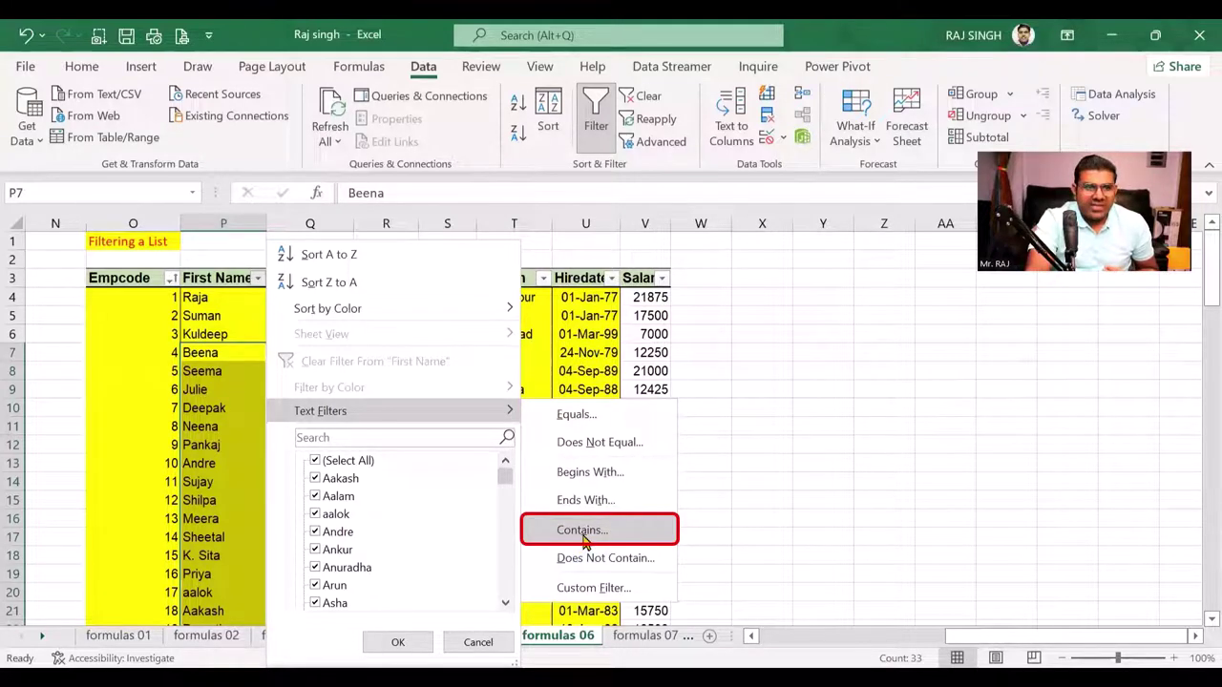
# Filter First Name to names containing 'ra' and check matches like Anuradha, Tara, Radhika.
pyautogui.click(585, 540)
pyautogui.write('ra')
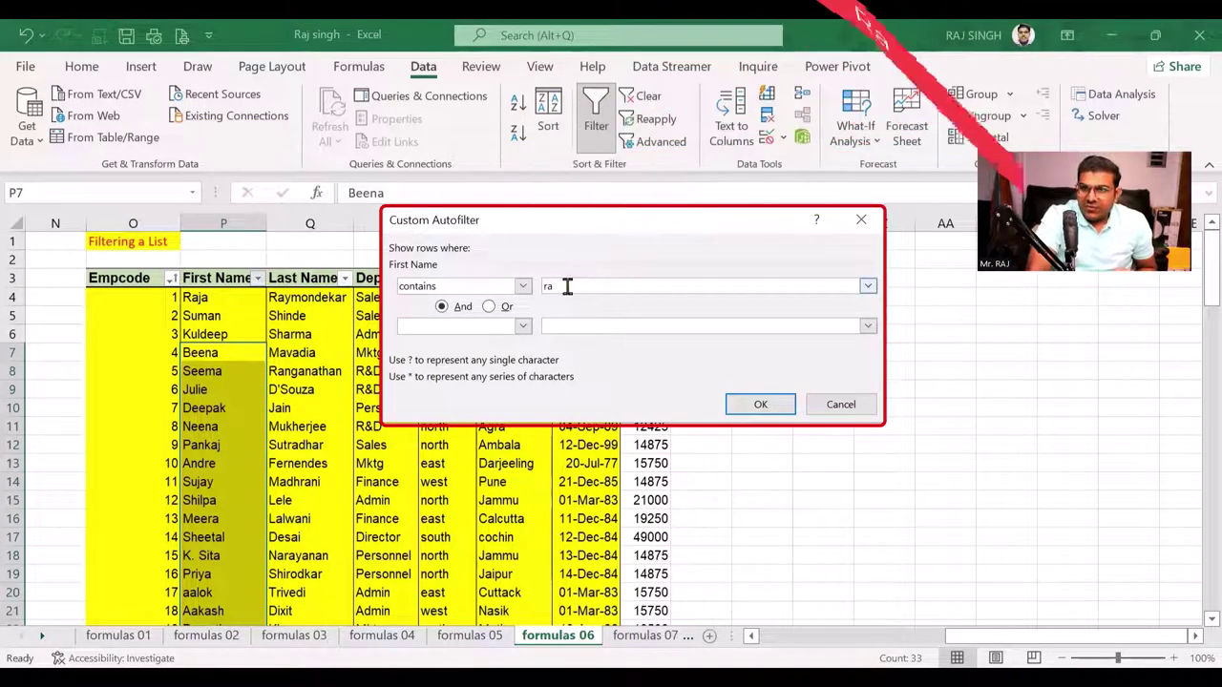
pyautogui.click(757, 404)
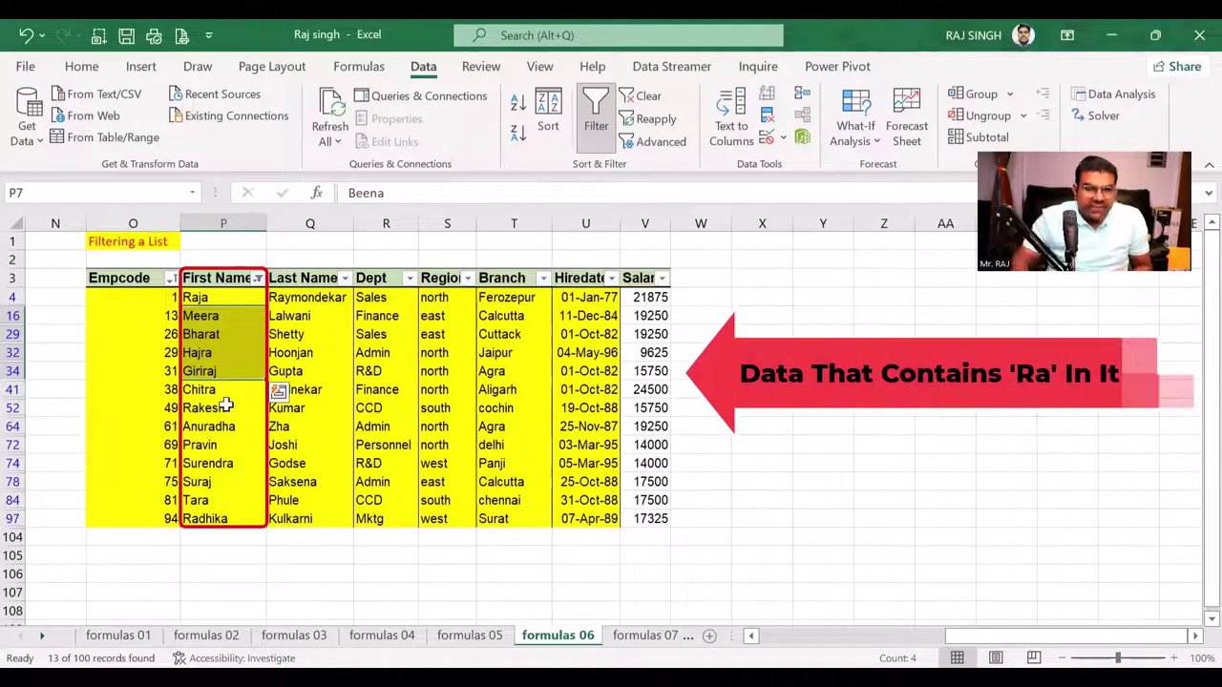
pyautogui.moveTo(229, 297); pyautogui.dragTo(232, 387)
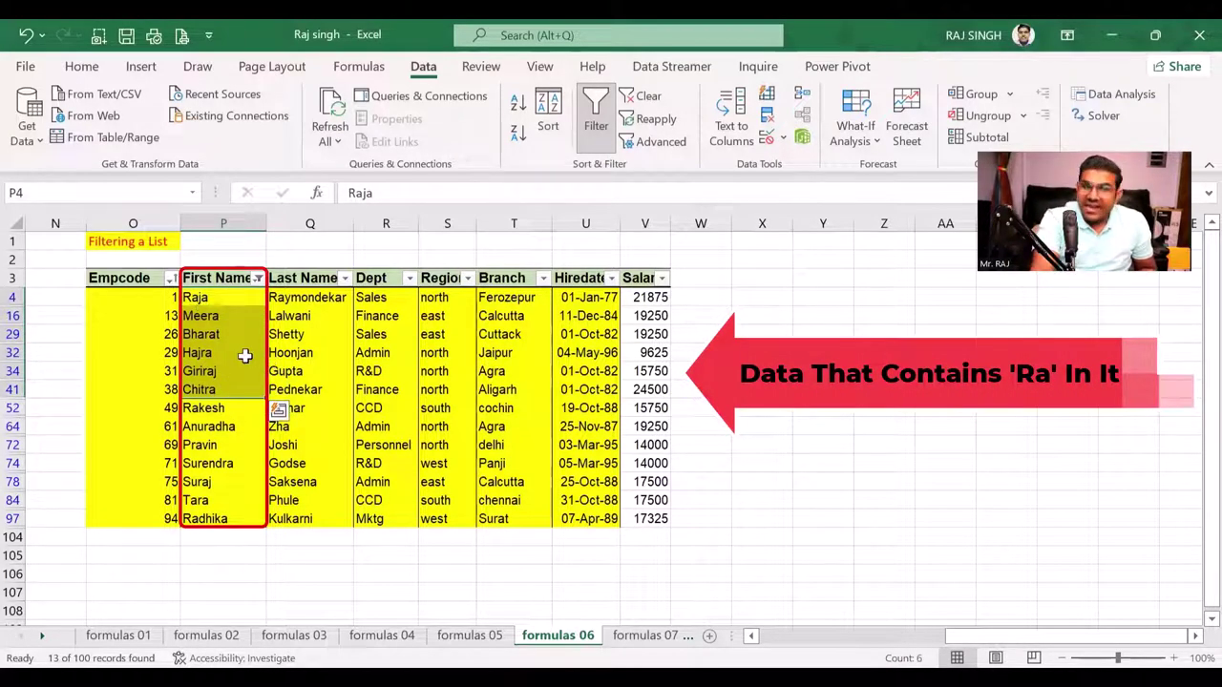
pyautogui.click(219, 426)
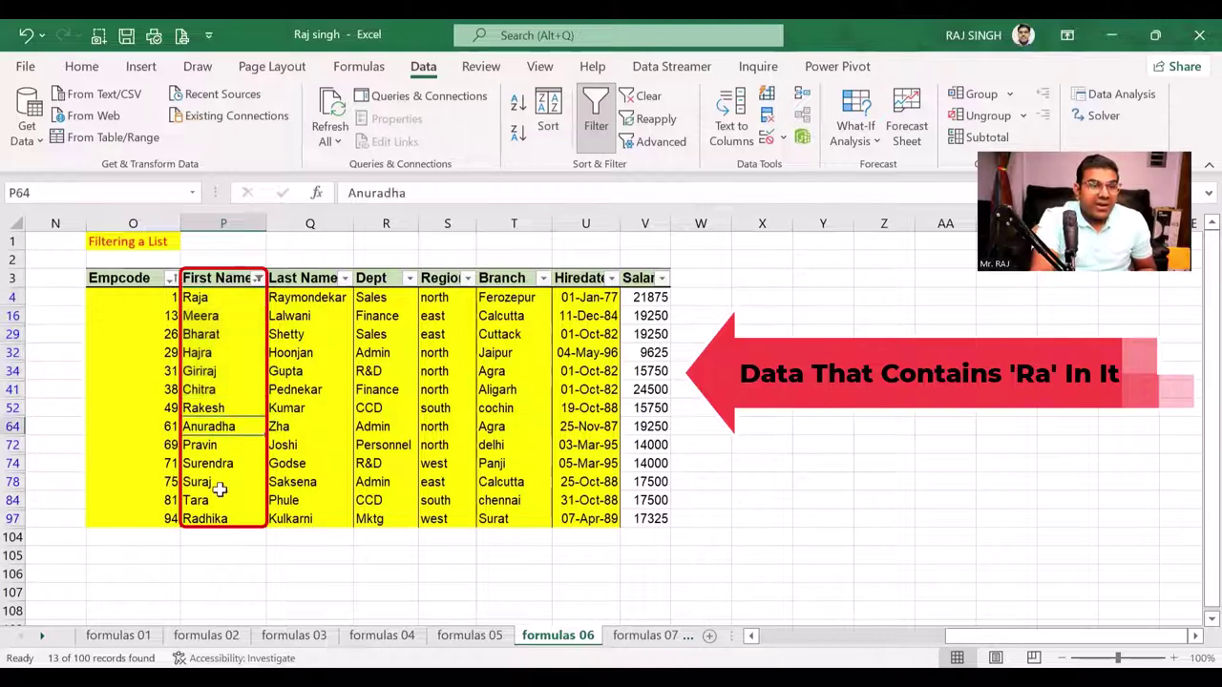
pyautogui.click(229, 502)
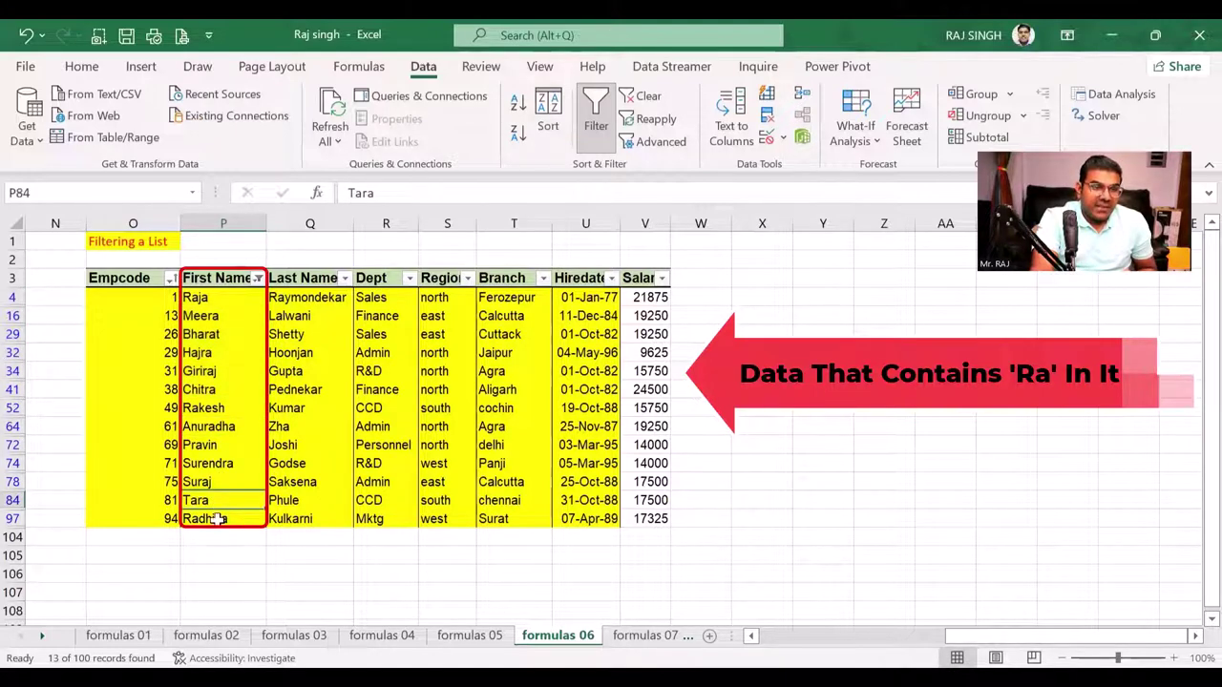
pyautogui.click(216, 518)
pyautogui.click(216, 501)
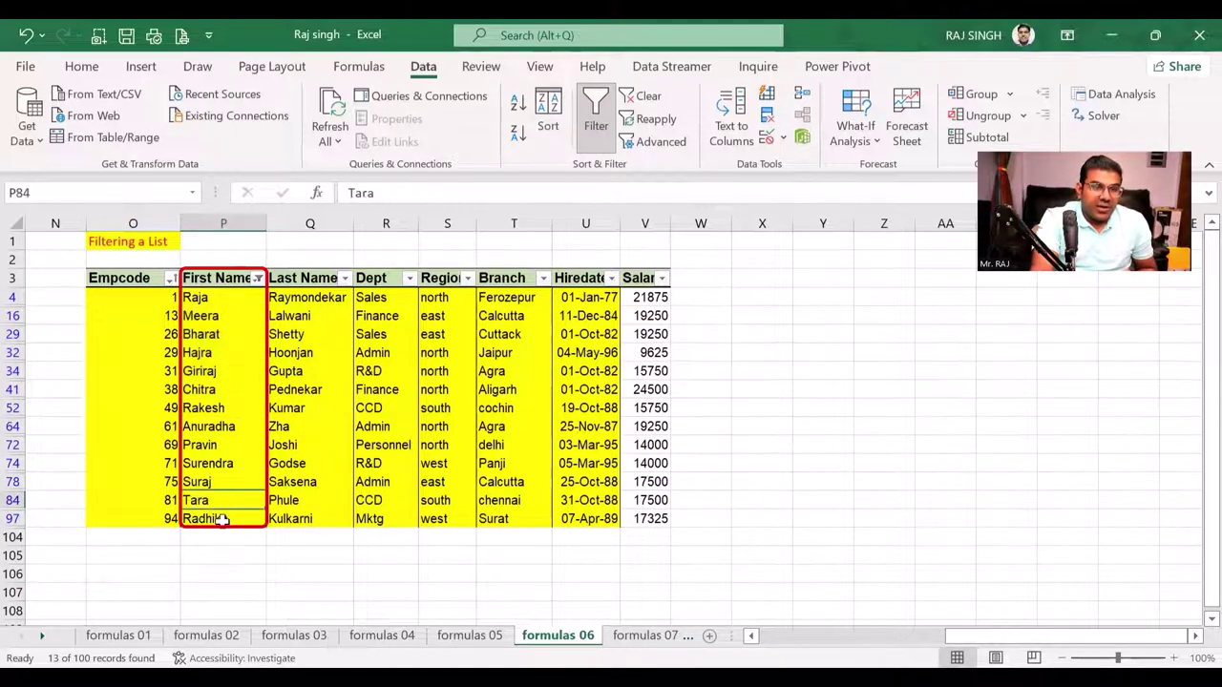
pyautogui.click(220, 519)
pyautogui.click(250, 448)
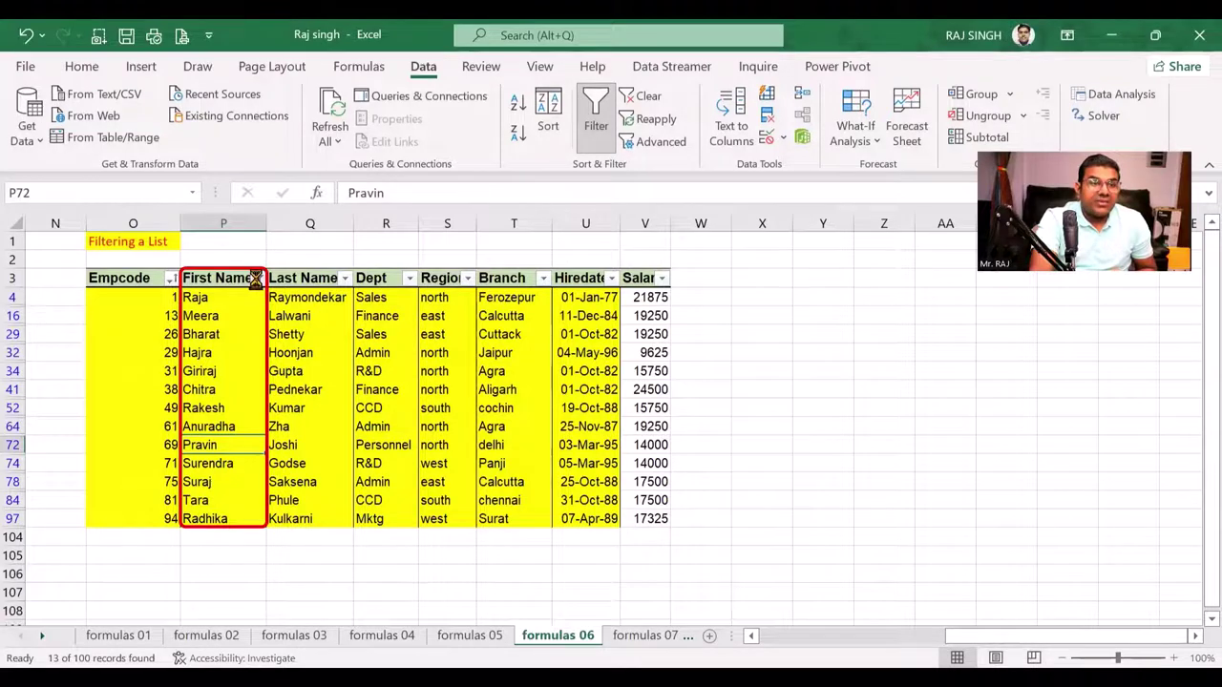
pyautogui.click(257, 278)
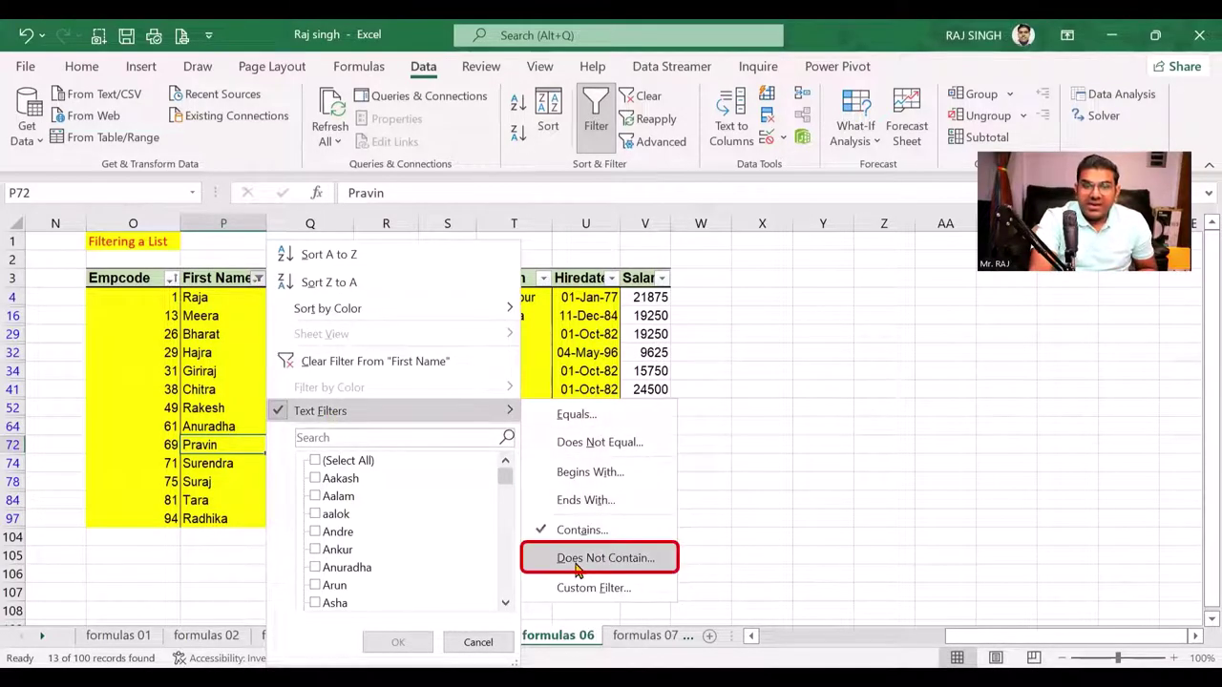
# Filter First Name to exclude names containing 'a', leaving 16 records like Kuldeep and Vicky.
pyautogui.click(644, 567)
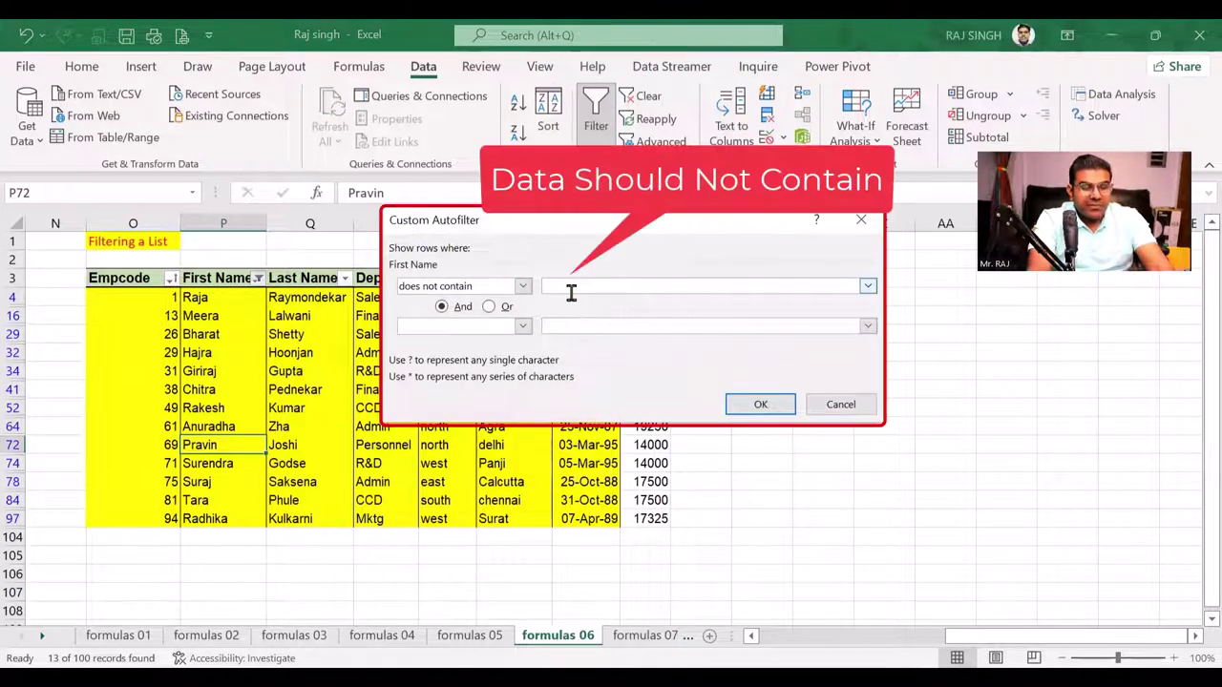
pyautogui.write('a')
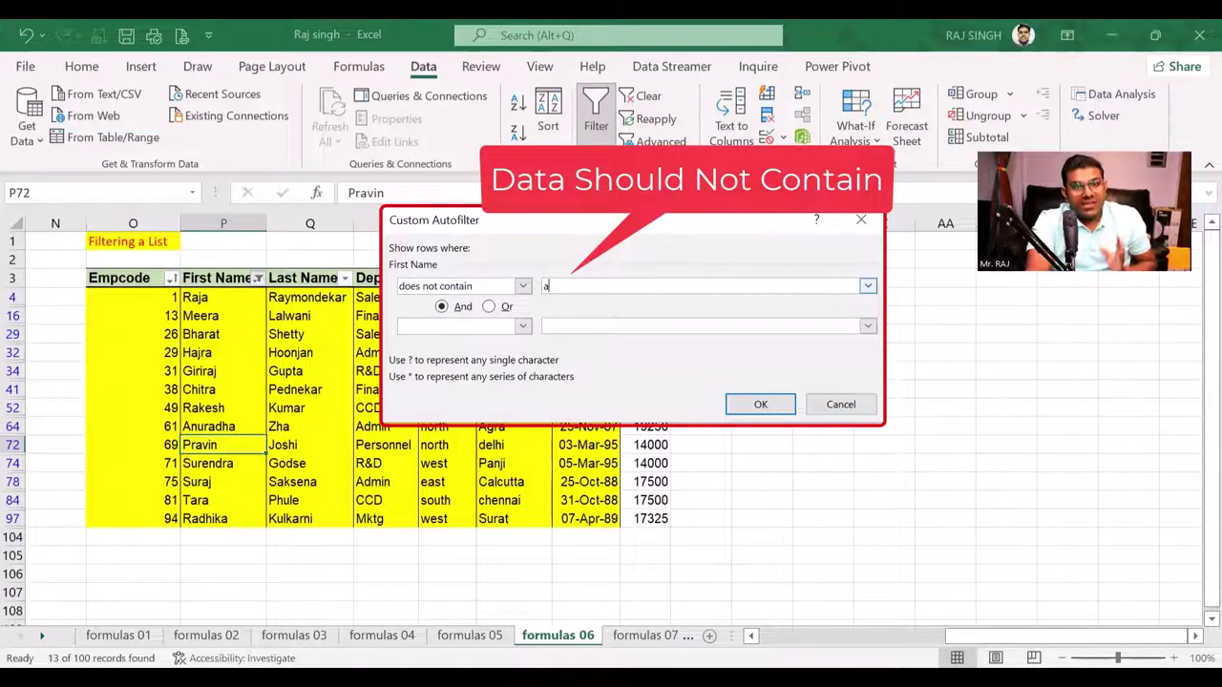
pyautogui.click(747, 405)
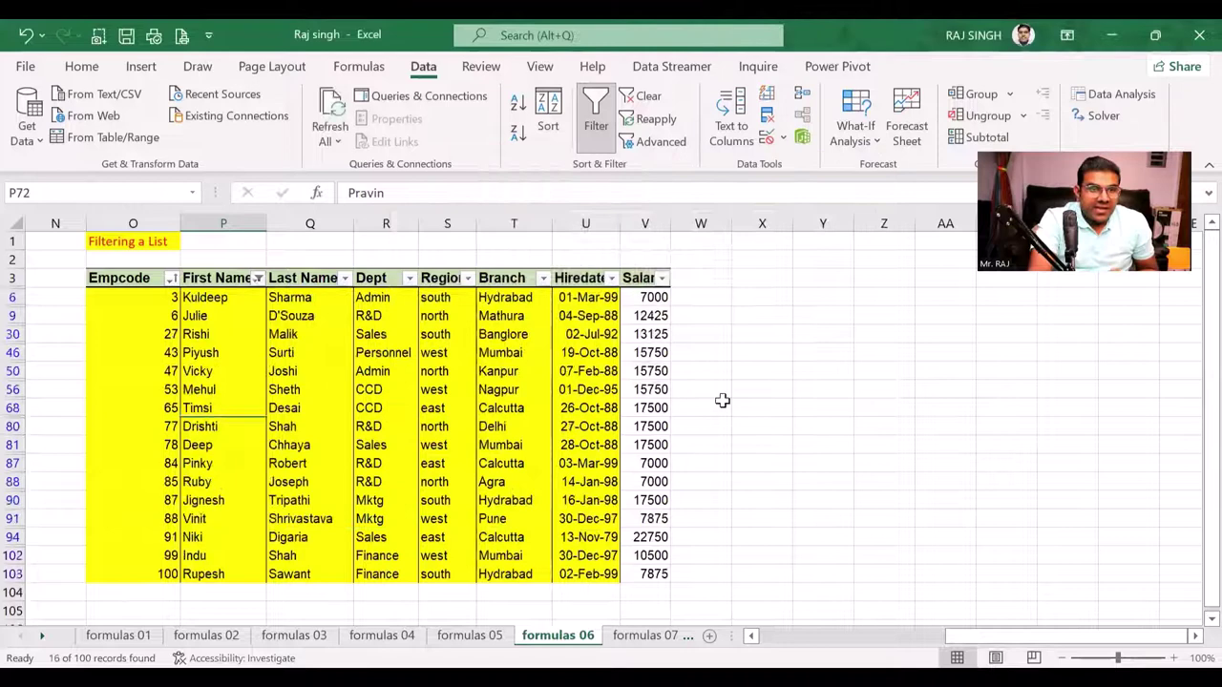
pyautogui.click(223, 298)
pyautogui.click(225, 370)
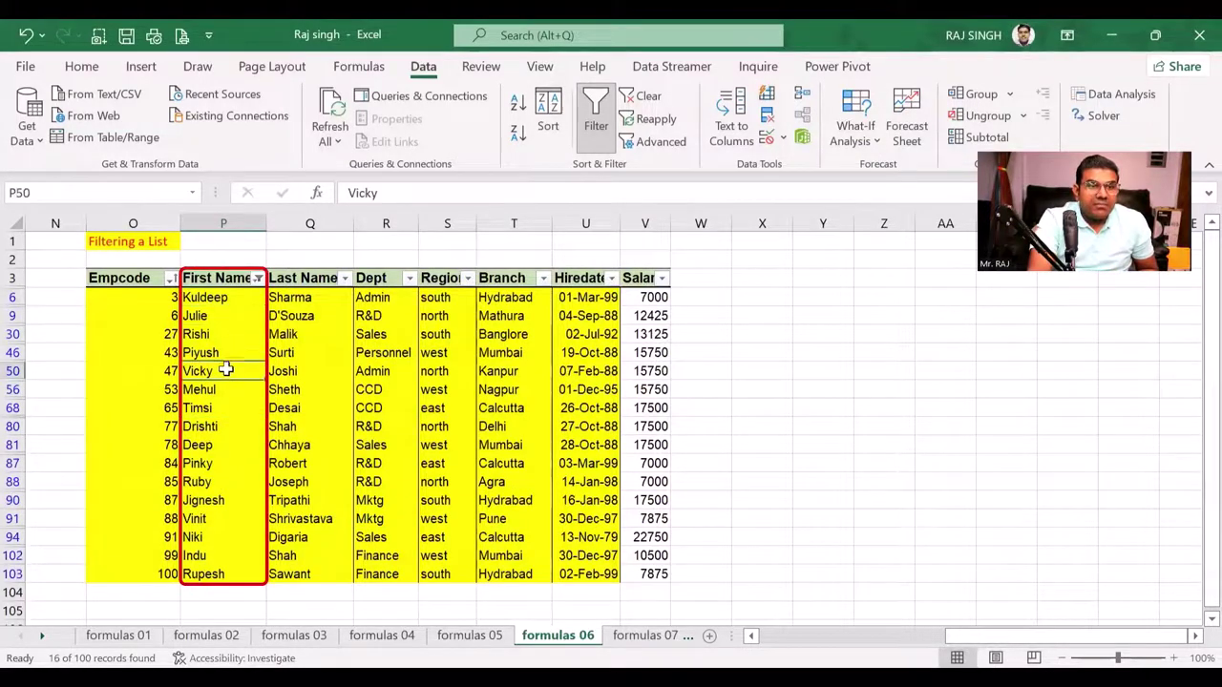
pyautogui.click(236, 443)
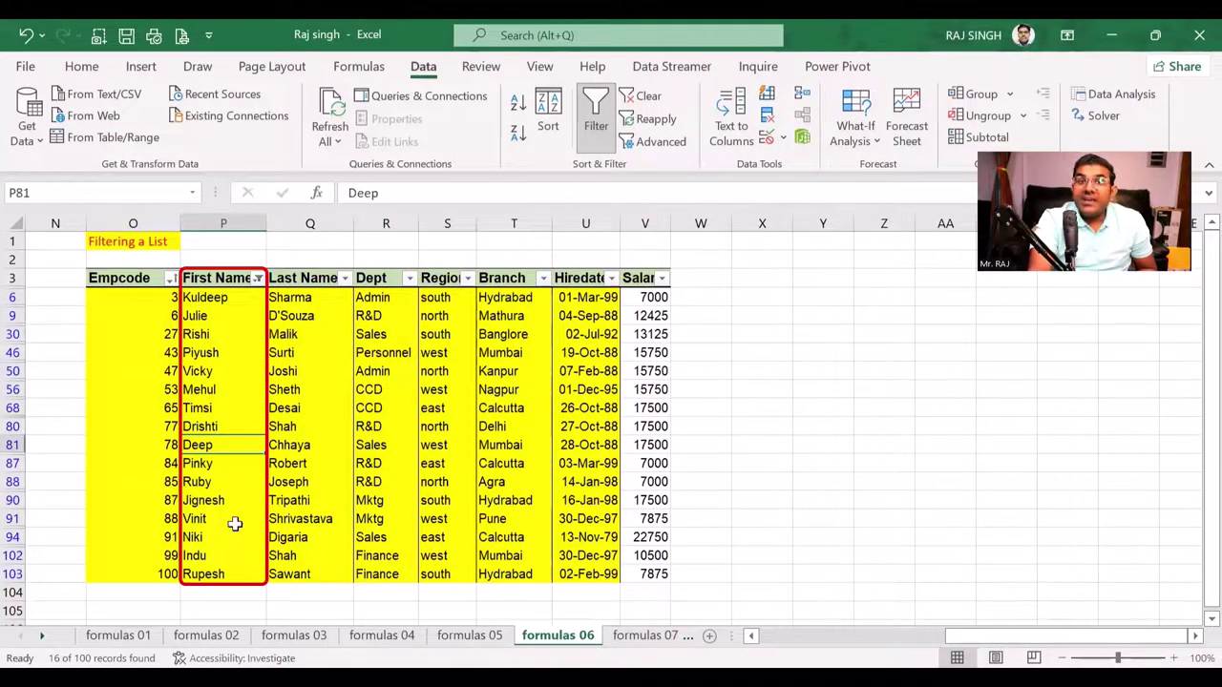
pyautogui.click(257, 278)
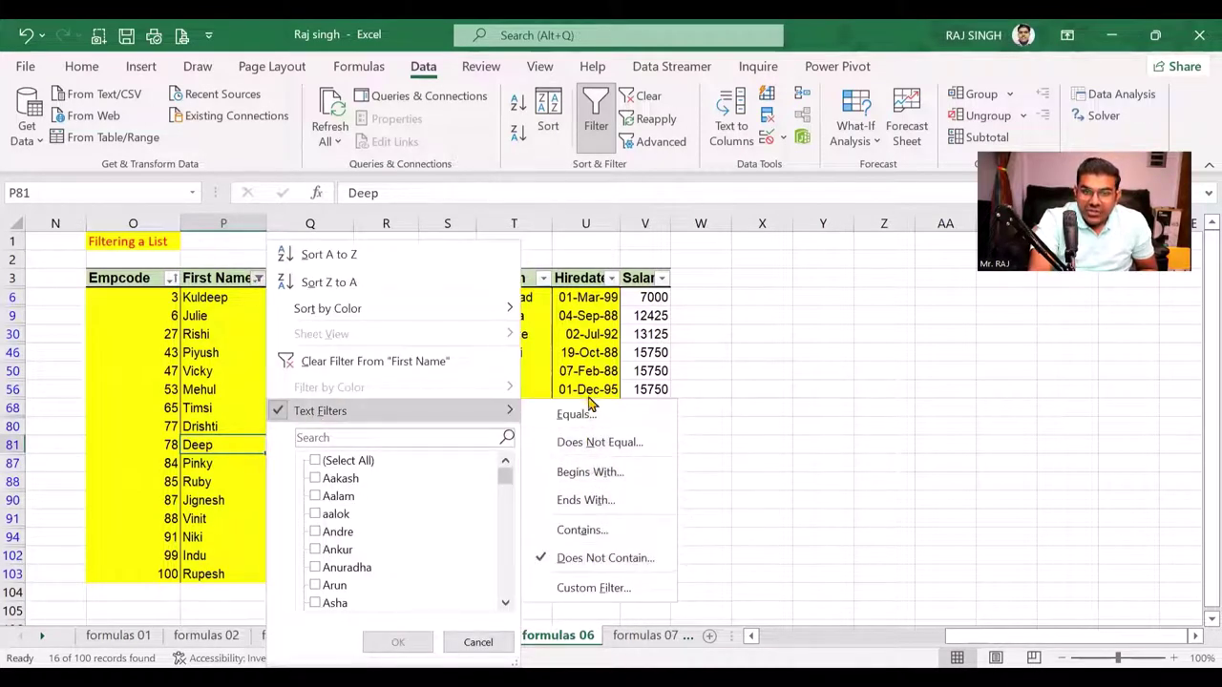
pyautogui.moveTo(320, 410)
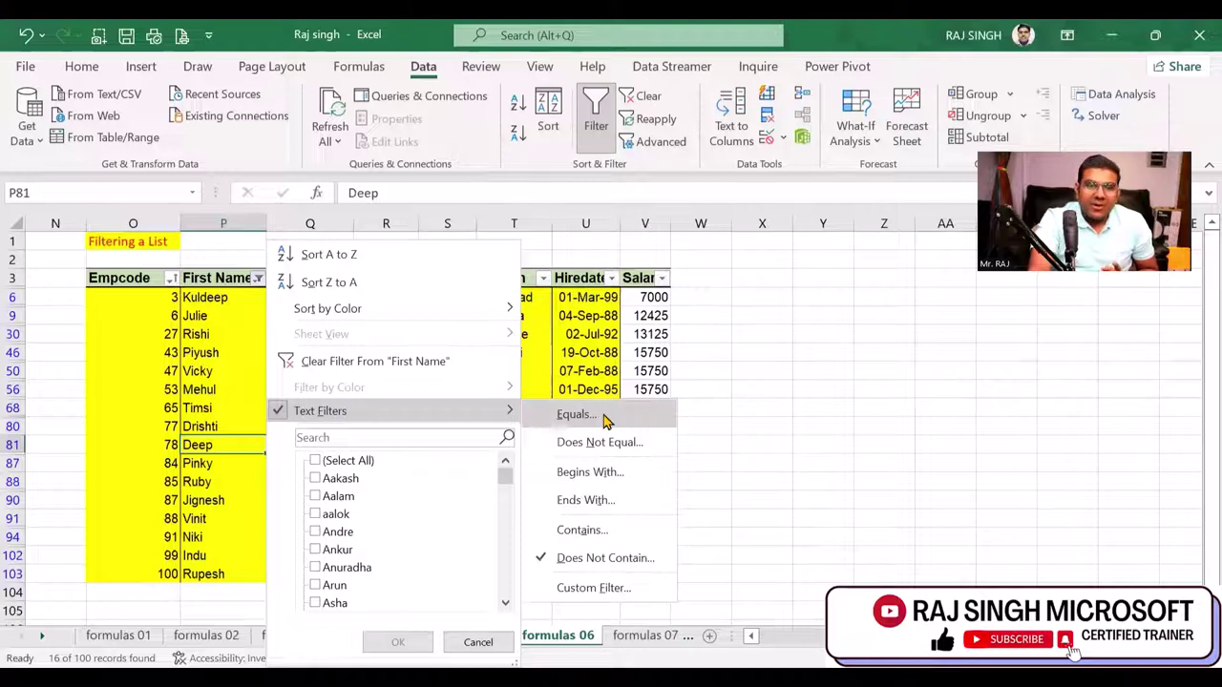
pyautogui.click(735, 439)
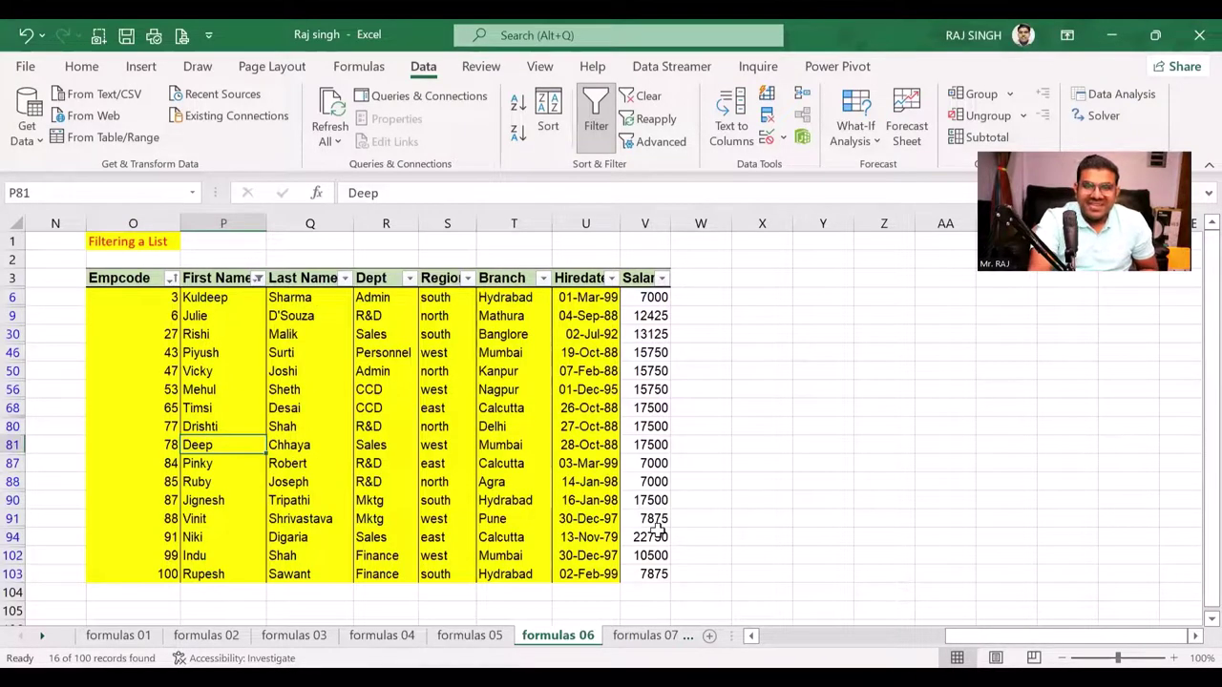